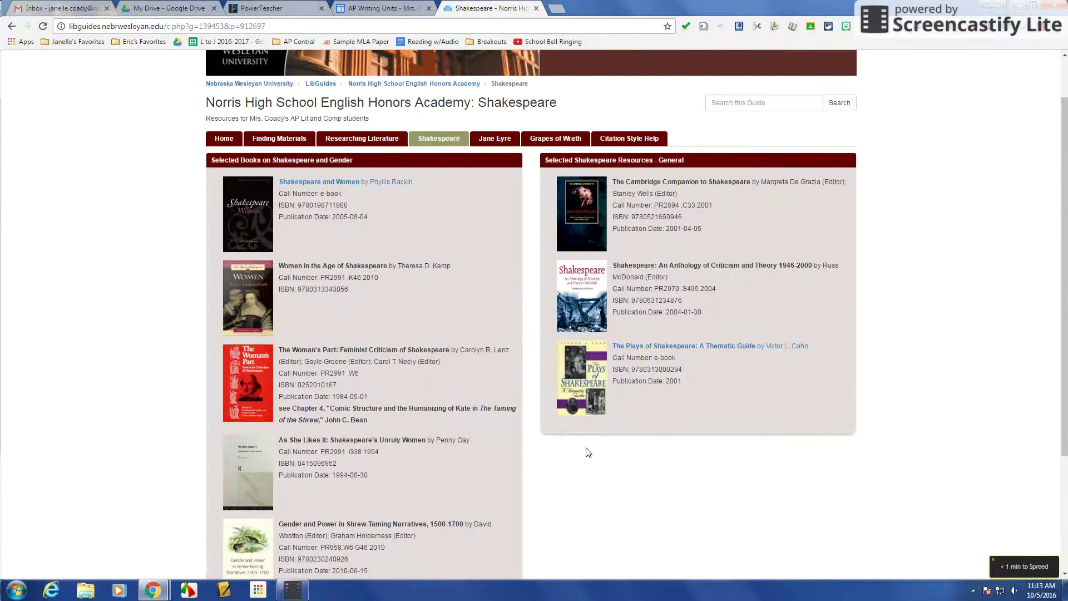
Open the 'Shakespeare and women' WorldCat record and its EBSCOhost eBook through View eBook.
{"action": "scroll", "coordinate": [737, 439], "scroll_direction": "down", "scroll_amount": 3}
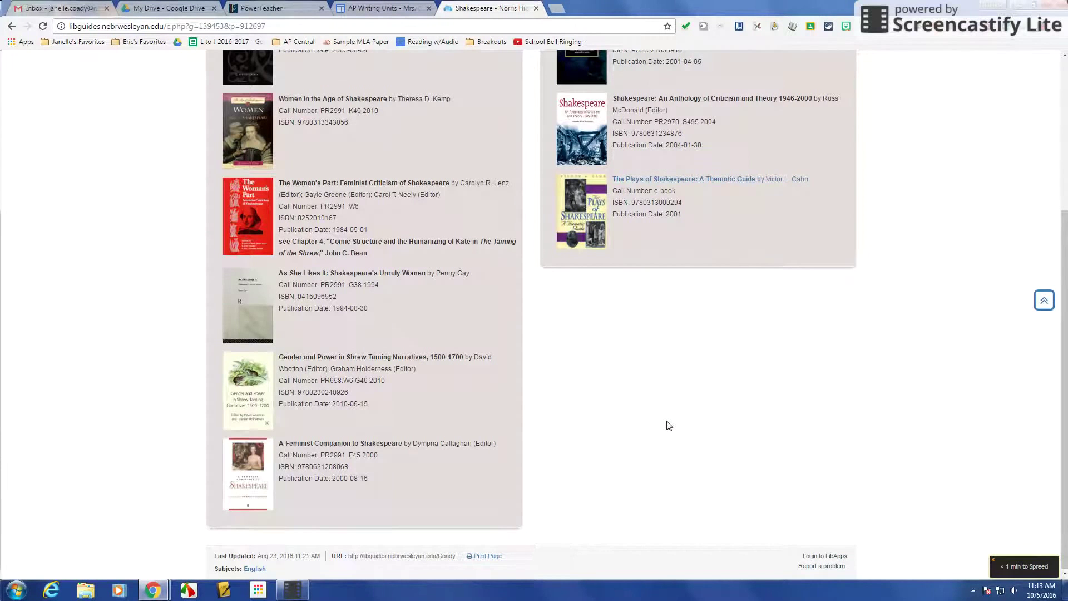
{"action": "scroll", "coordinate": [668, 425], "scroll_direction": "up", "scroll_amount": 1}
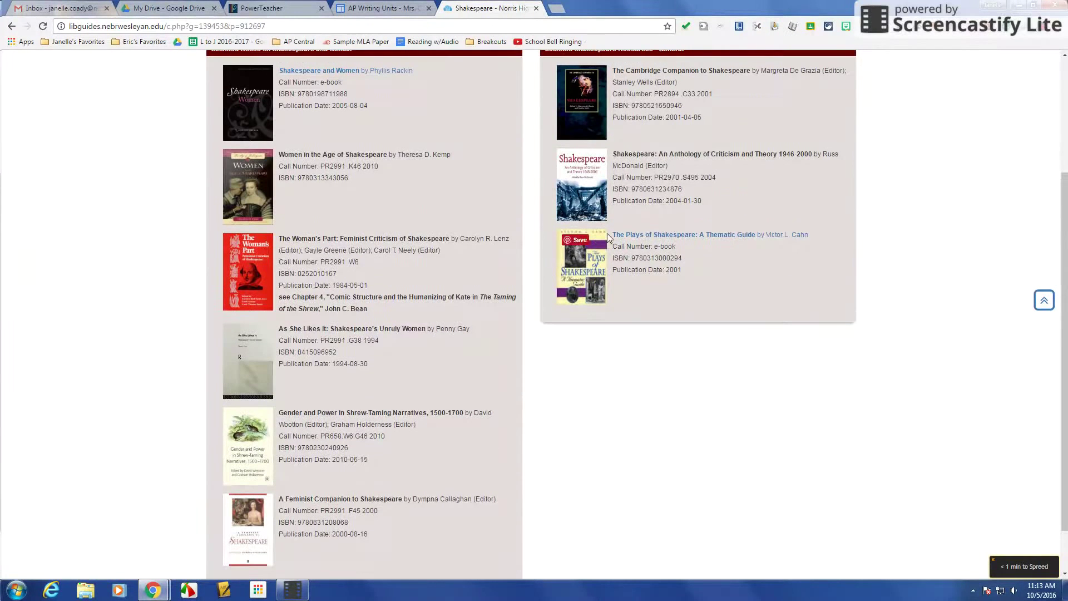
{"action": "scroll", "coordinate": [703, 318], "scroll_direction": "up", "scroll_amount": 3}
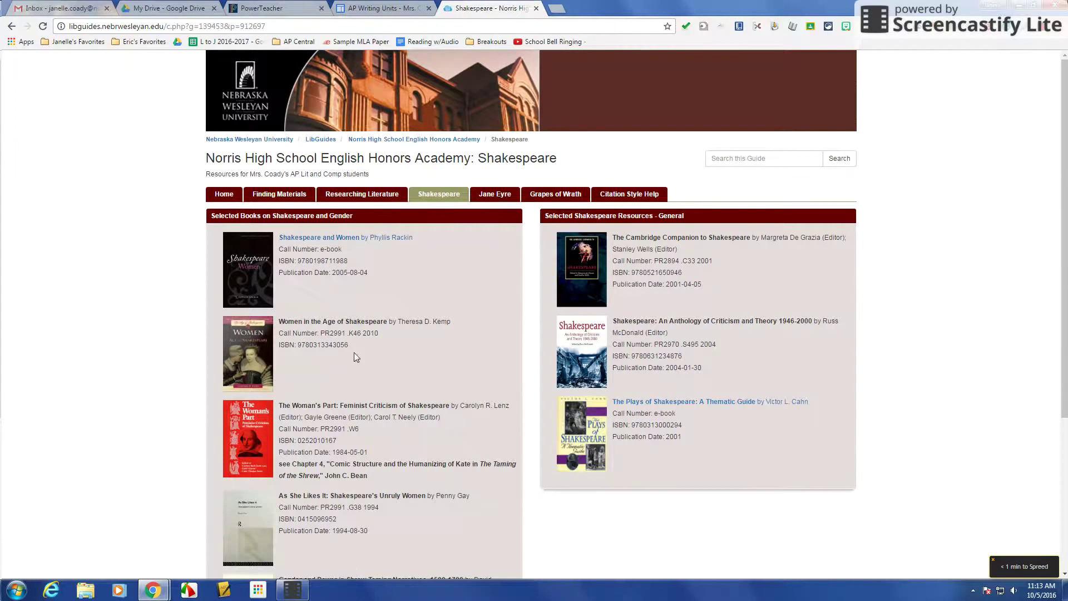
{"action": "scroll", "coordinate": [401, 353], "scroll_direction": "down", "scroll_amount": 2}
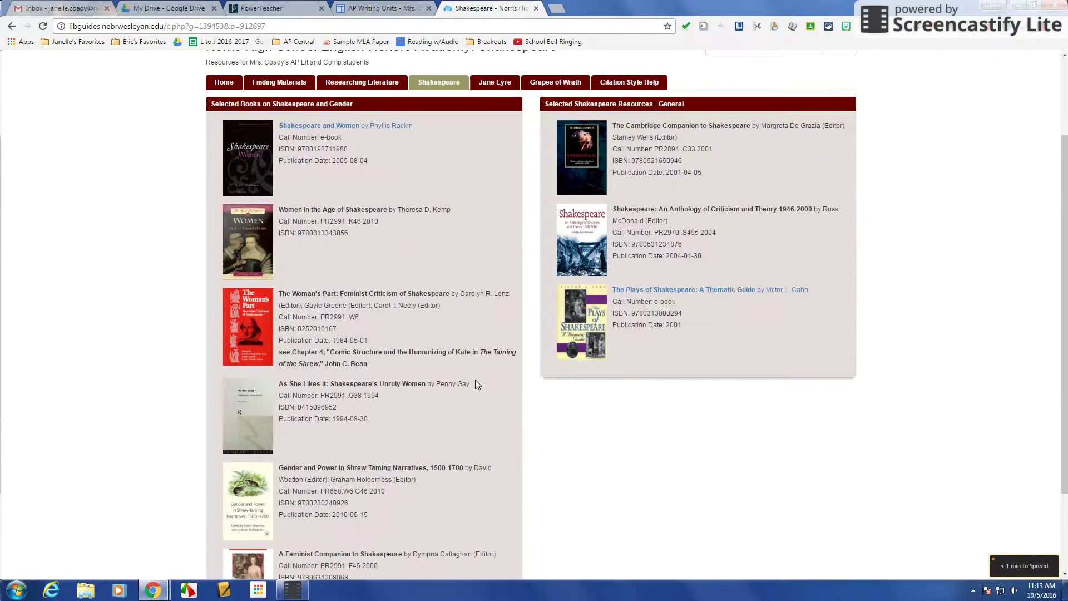
{"action": "left_click", "coordinate": [348, 130]}
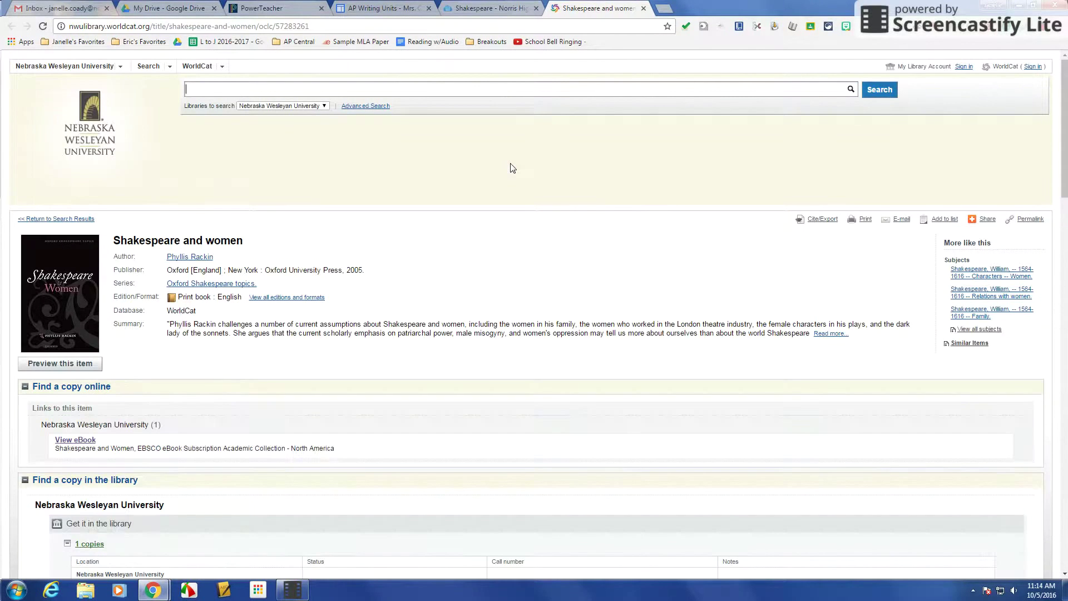
{"action": "scroll", "coordinate": [511, 293], "scroll_direction": "down", "scroll_amount": 4}
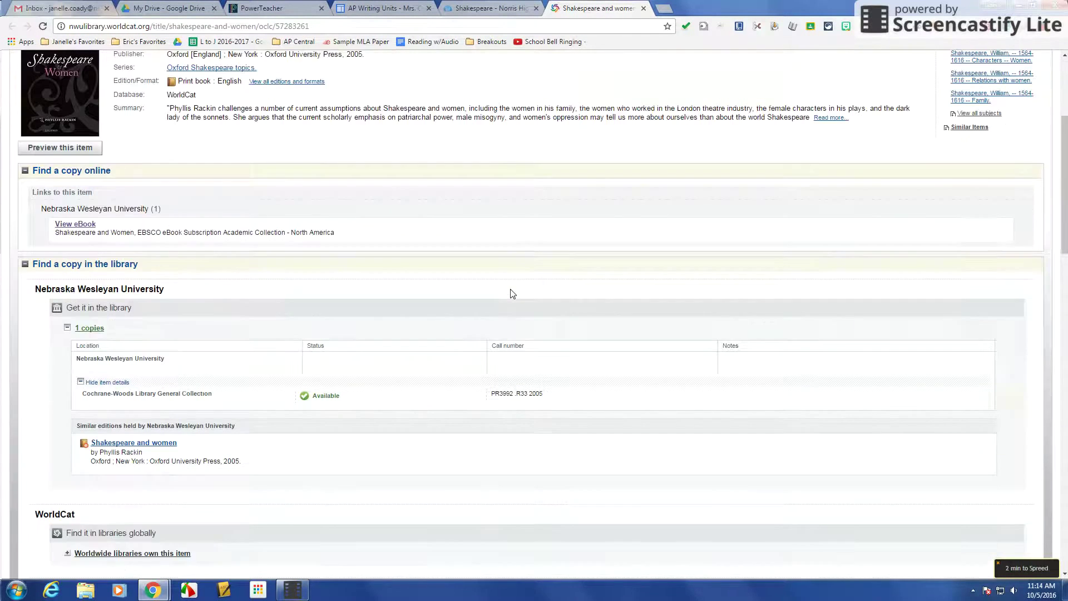
{"action": "scroll", "coordinate": [579, 290], "scroll_direction": "up", "scroll_amount": 4}
{"action": "scroll", "coordinate": [579, 291], "scroll_direction": "down", "scroll_amount": 2}
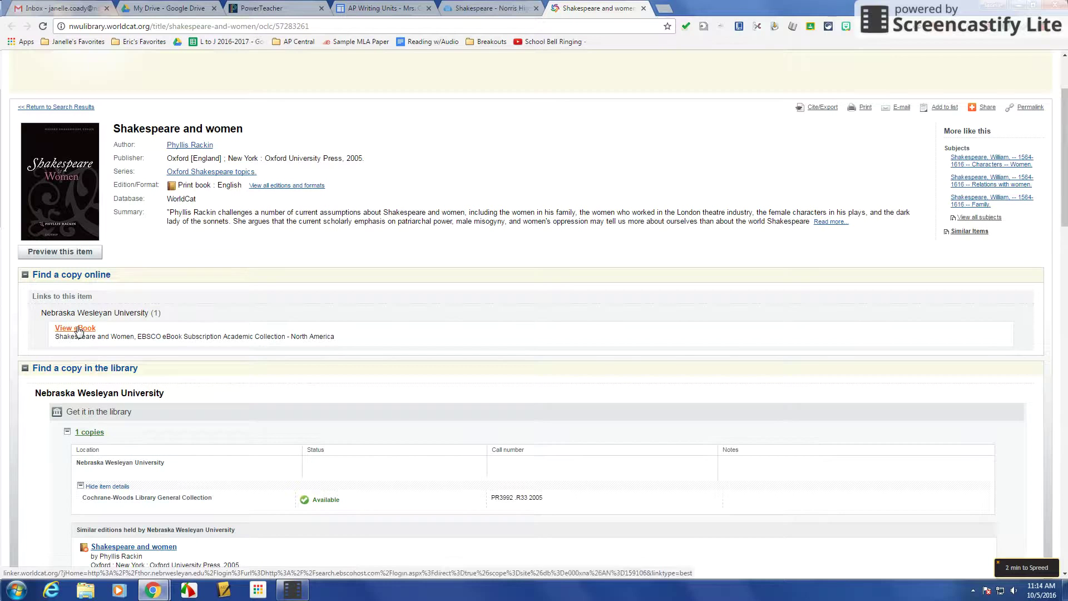
{"action": "left_click", "coordinate": [78, 329]}
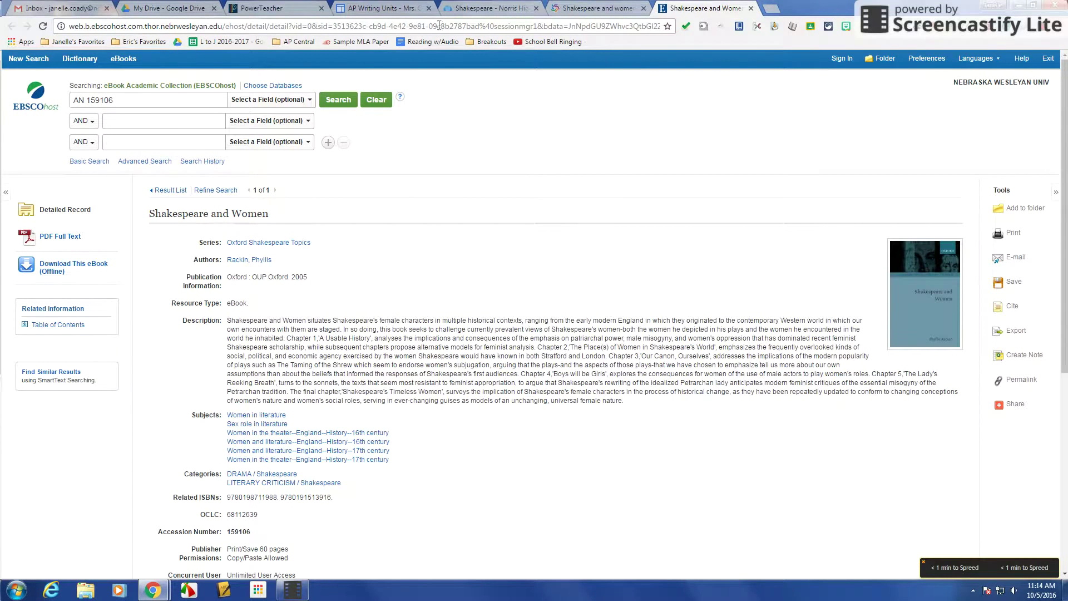
Review the Shakespeare and Women record's description and table of contents, then show its Share options.
{"action": "left_click", "coordinate": [390, 9]}
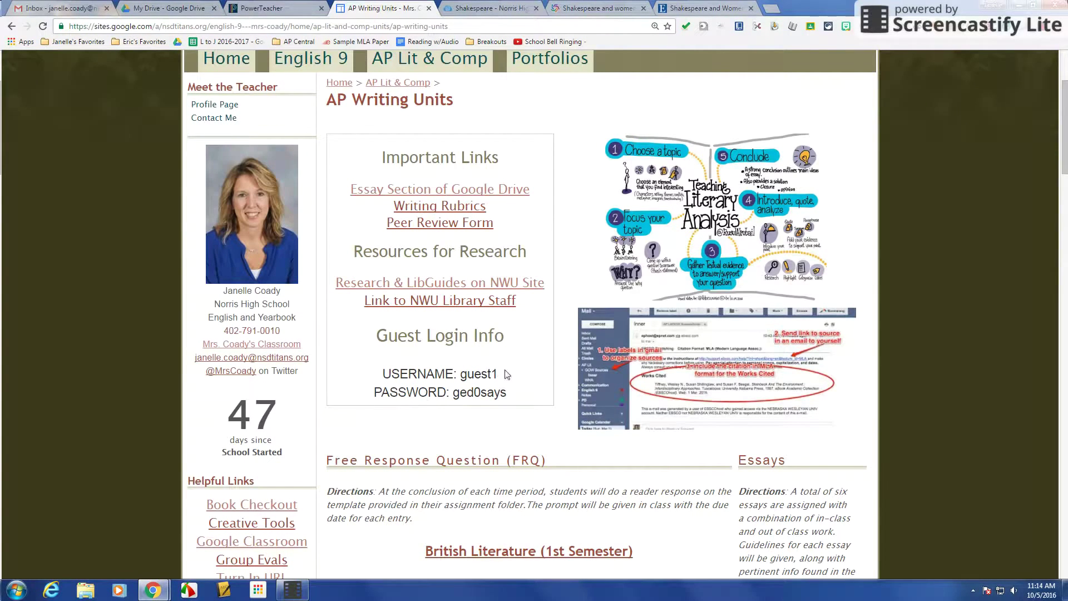
{"action": "left_click", "coordinate": [718, 10]}
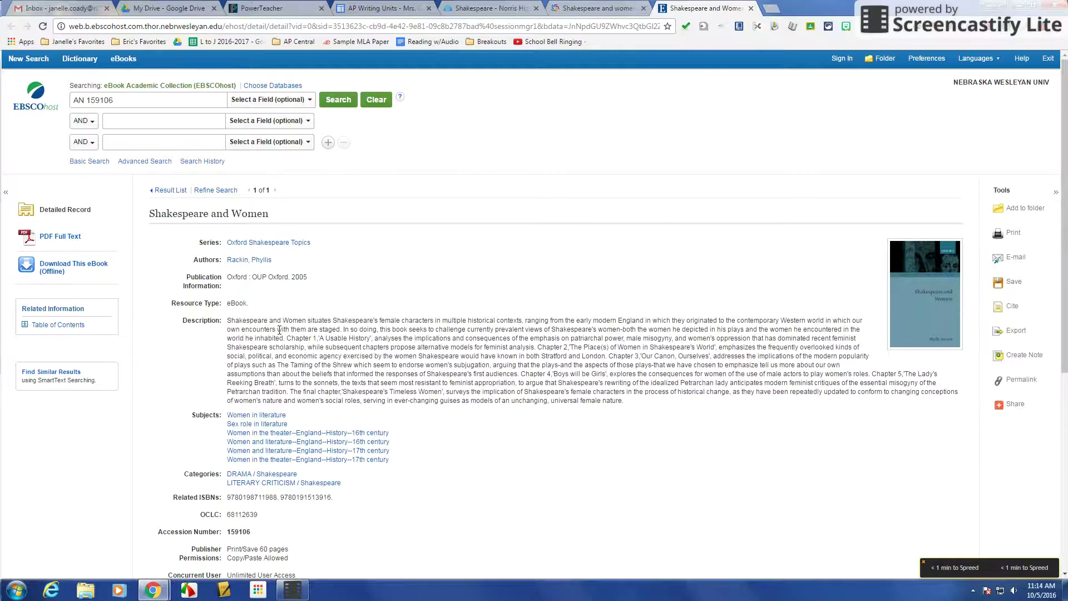
{"action": "scroll", "coordinate": [401, 374], "scroll_direction": "down", "scroll_amount": 1}
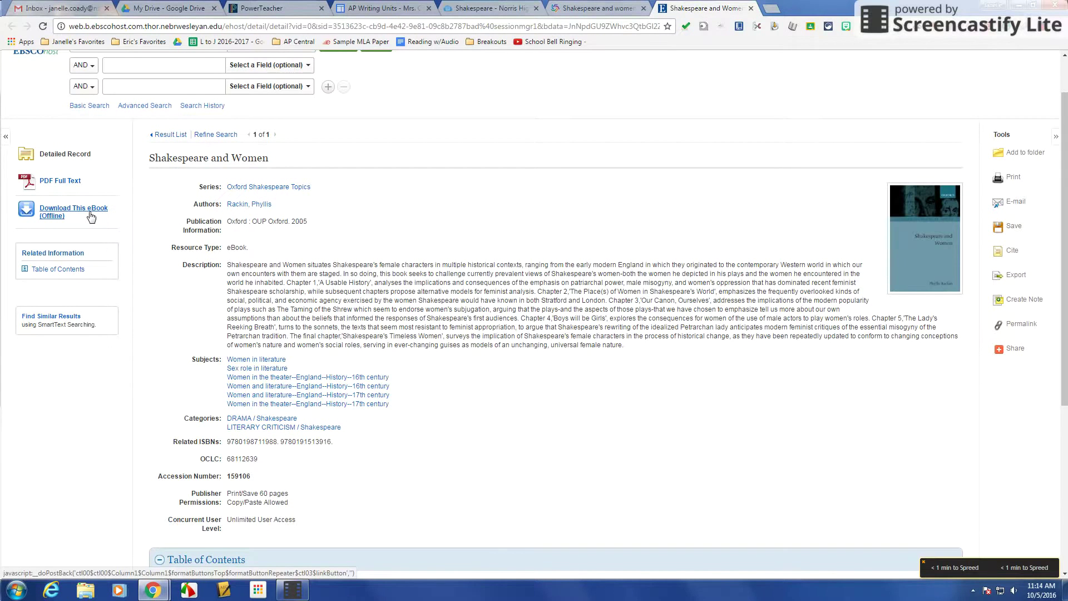
{"action": "scroll", "coordinate": [557, 301], "scroll_direction": "down", "scroll_amount": 5}
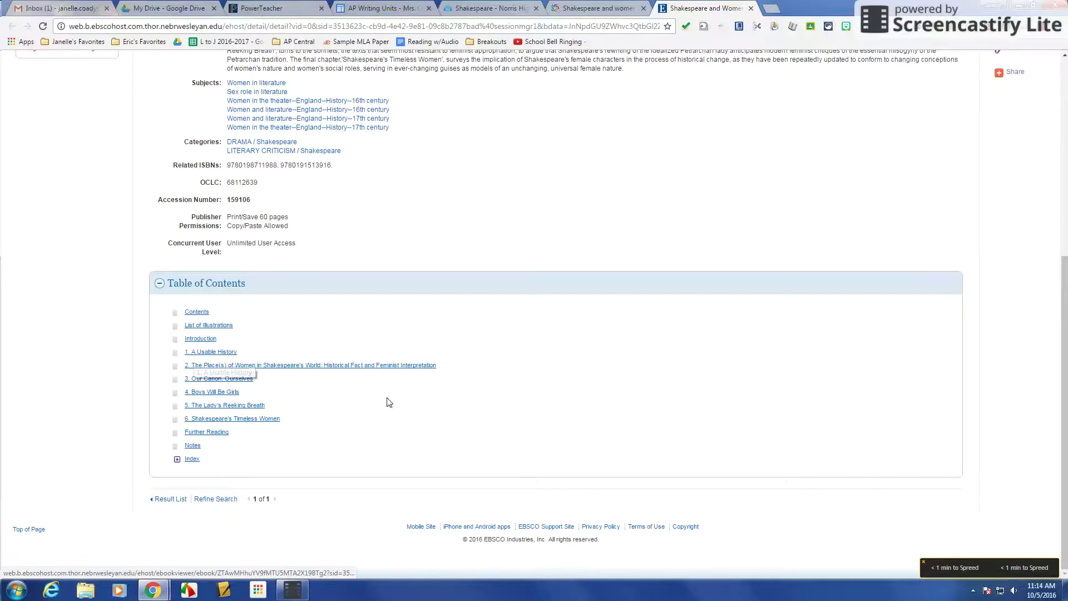
{"action": "scroll", "coordinate": [650, 404], "scroll_direction": "up", "scroll_amount": 4}
{"action": "scroll", "coordinate": [650, 403], "scroll_direction": "up", "scroll_amount": 2}
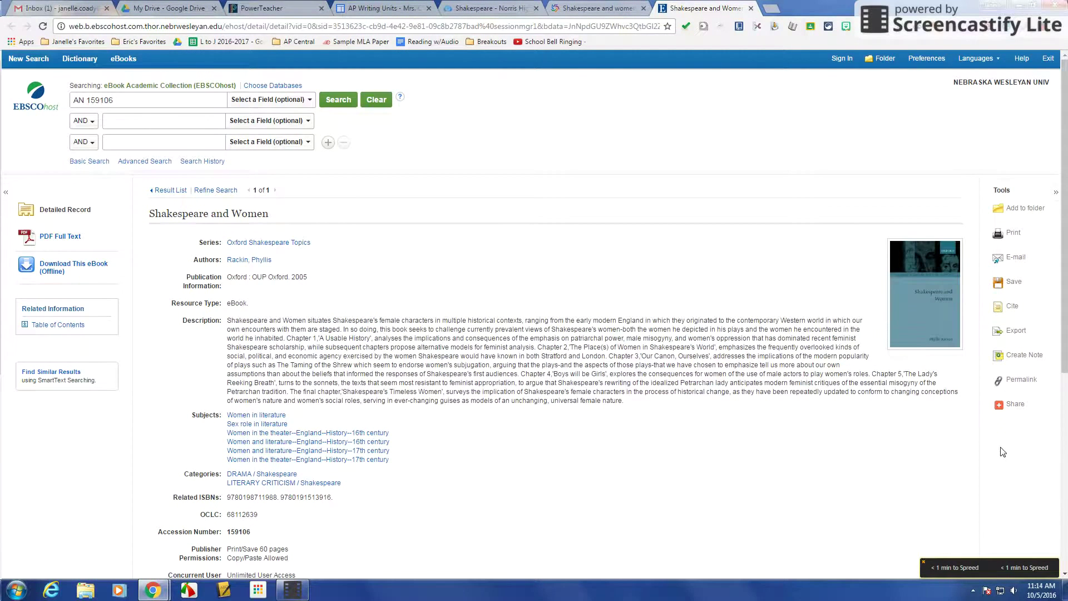
{"action": "left_click", "coordinate": [1015, 405]}
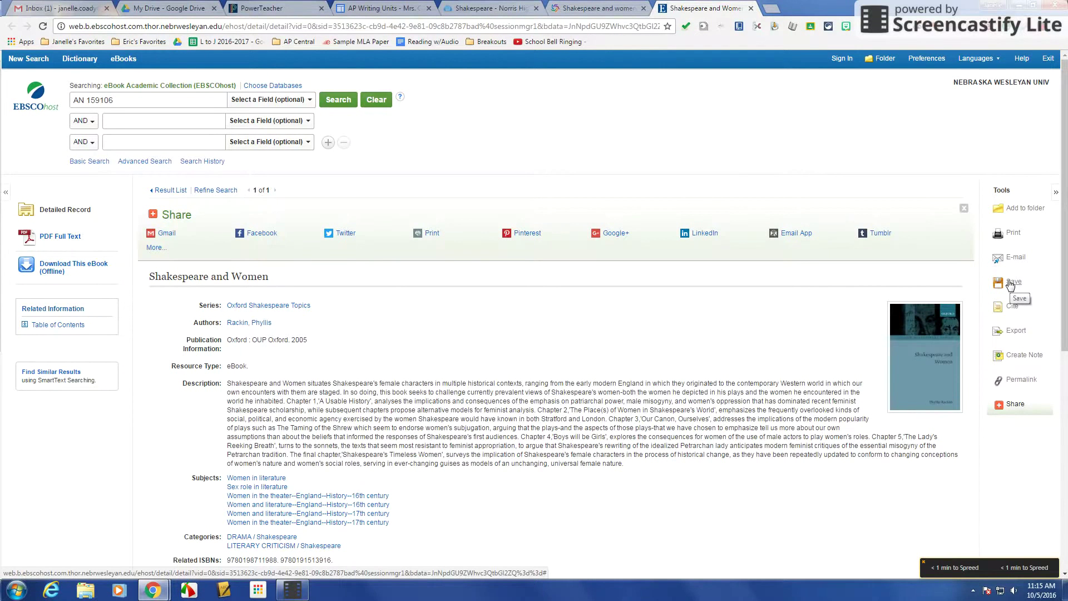
Review the Cite styles, then set up an e-mail of the record in MLA citation format.
{"action": "left_click", "coordinate": [1010, 307]}
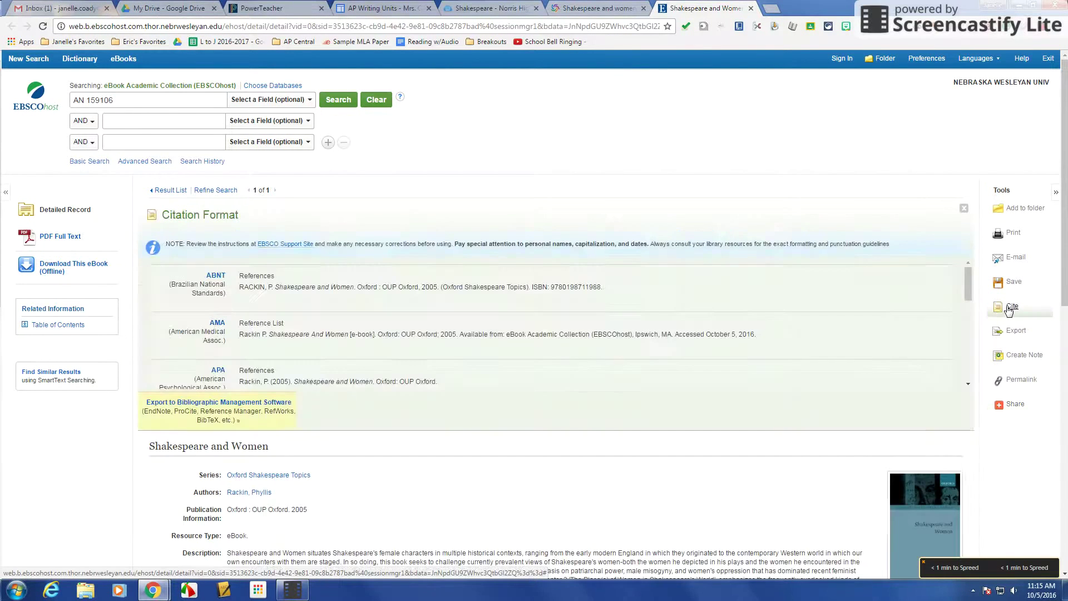
{"action": "scroll", "coordinate": [382, 353], "scroll_direction": "down", "scroll_amount": 5}
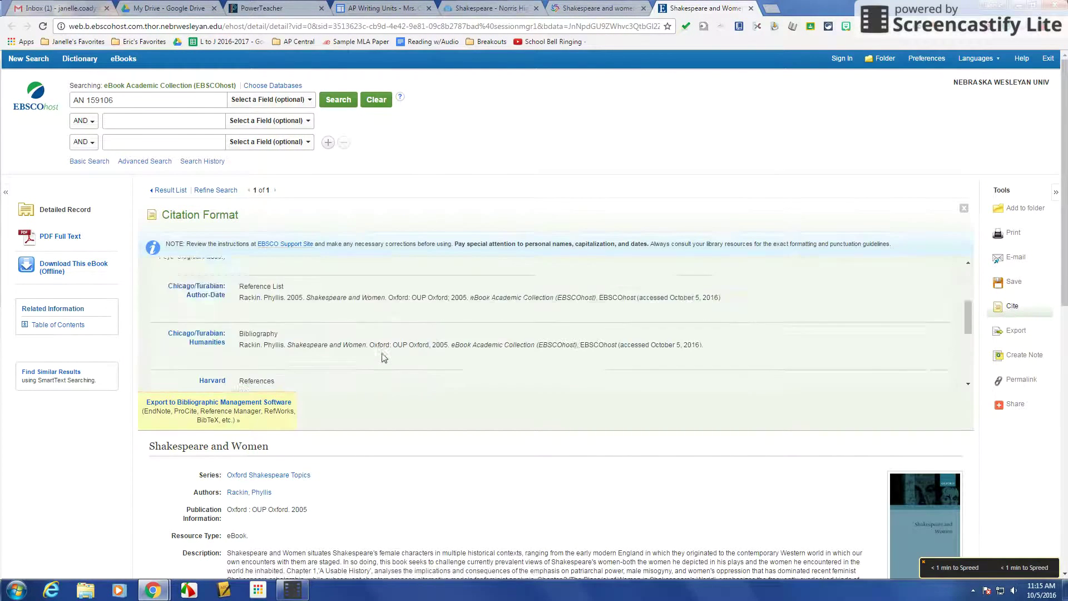
{"action": "scroll", "coordinate": [382, 353], "scroll_direction": "down", "scroll_amount": 3}
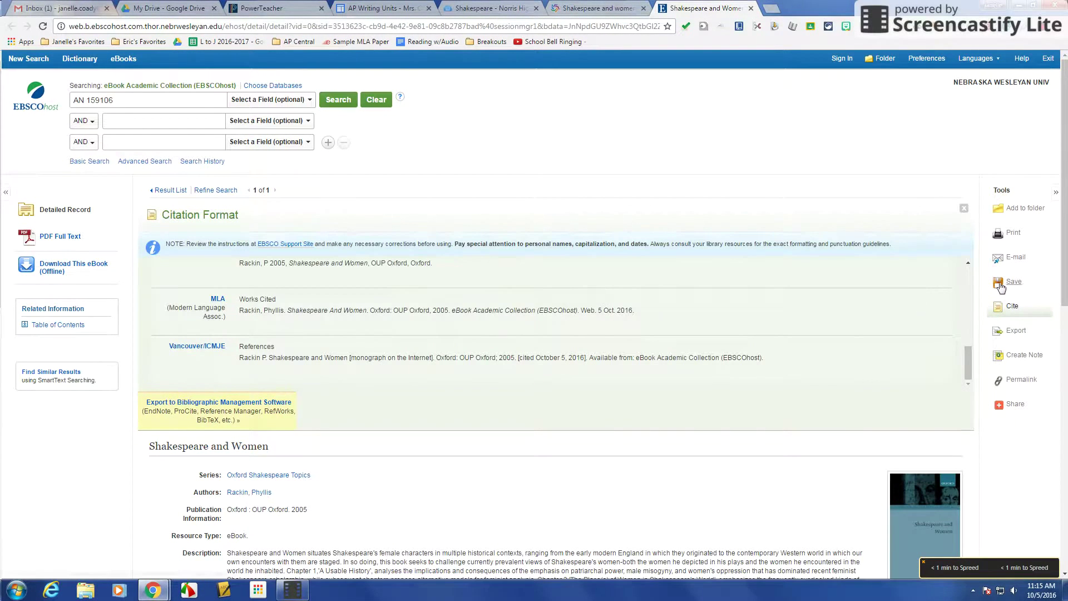
{"action": "left_click", "coordinate": [1015, 259]}
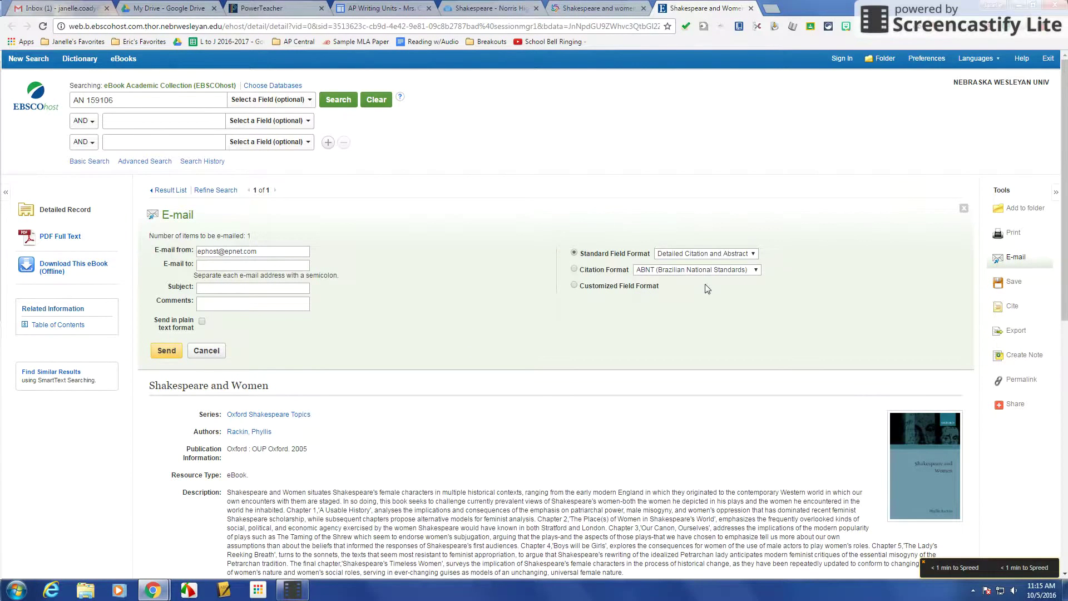
{"action": "left_click", "coordinate": [678, 255]}
{"action": "left_click", "coordinate": [679, 279]}
{"action": "left_click", "coordinate": [574, 269]}
{"action": "left_click", "coordinate": [671, 273]}
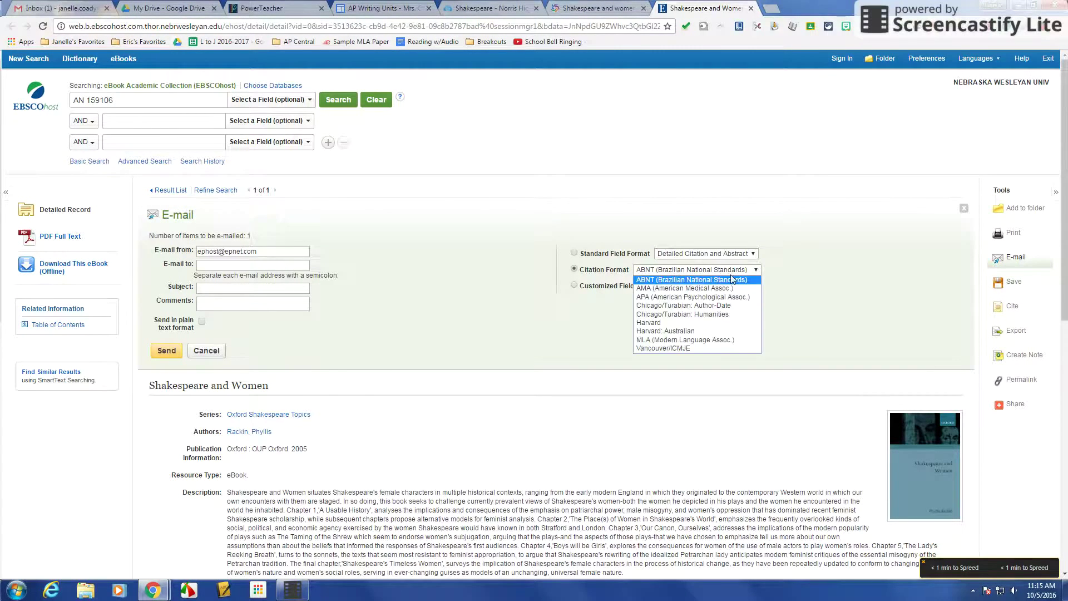
{"action": "left_click", "coordinate": [712, 340]}
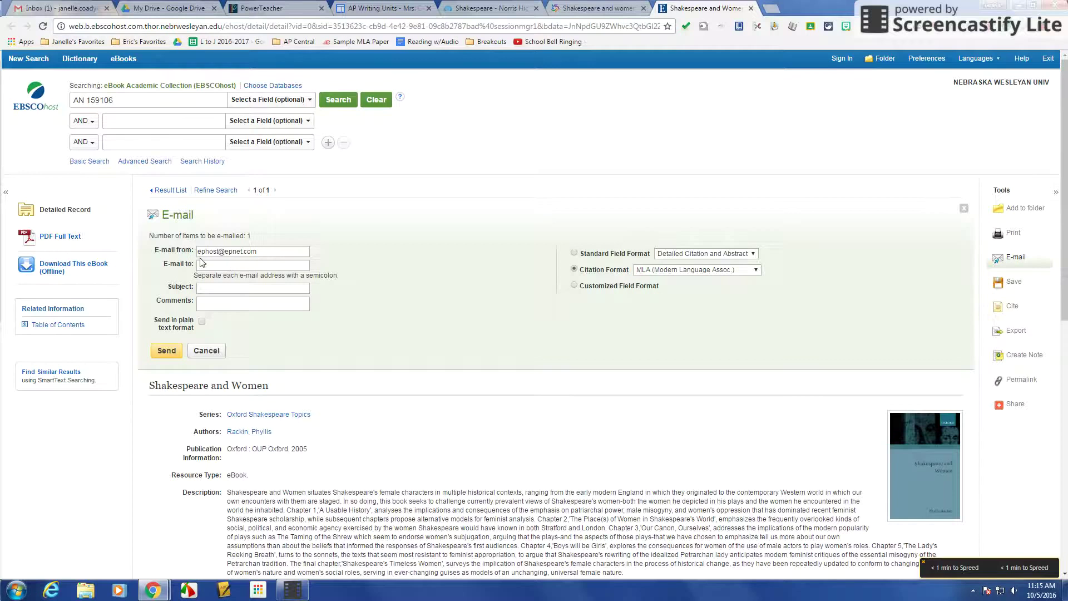
Send it to the recipient's school e-mail address with subject 'Shakespeare and Women'.
{"action": "left_click", "coordinate": [213, 262]}
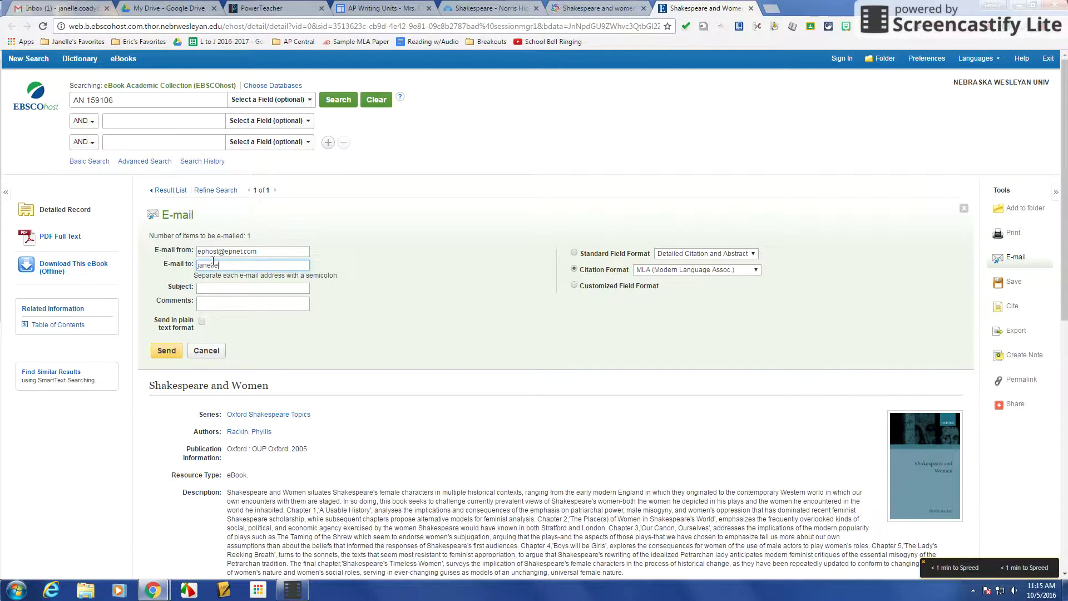
{"action": "left_click", "coordinate": [217, 289]}
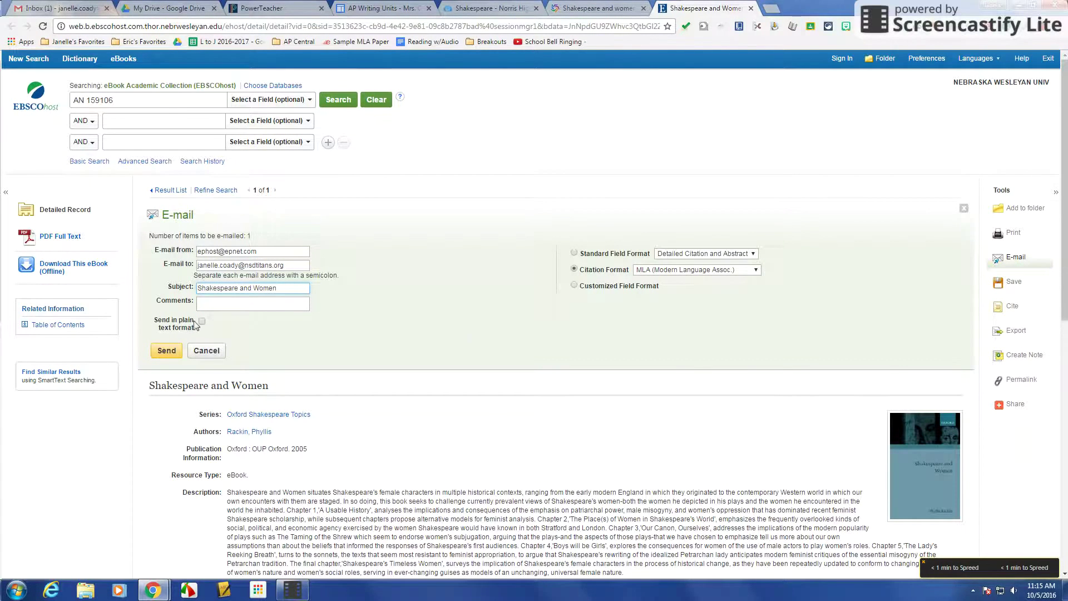
{"action": "left_click", "coordinate": [171, 350]}
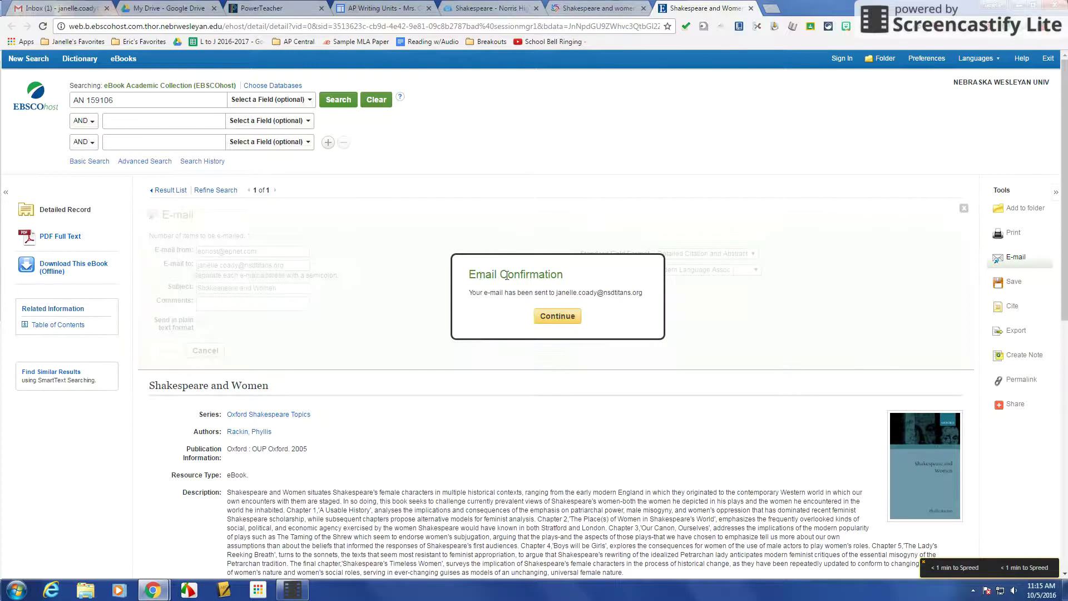
{"action": "left_click", "coordinate": [566, 316]}
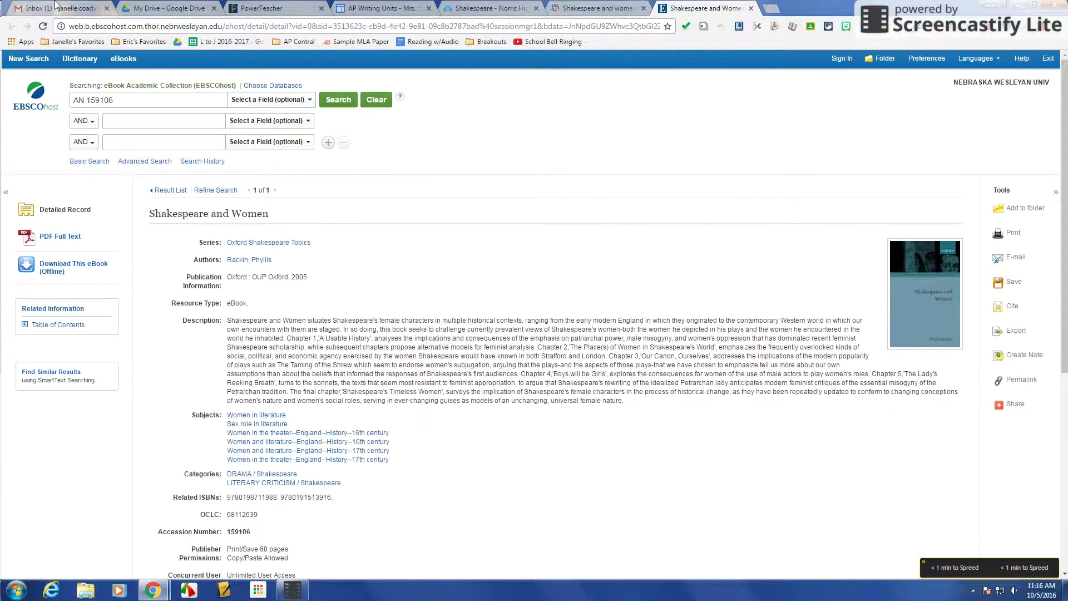
In Gmail, check the Promotions, Social and Forums categories and expand the full label list.
{"action": "left_click", "coordinate": [56, 7]}
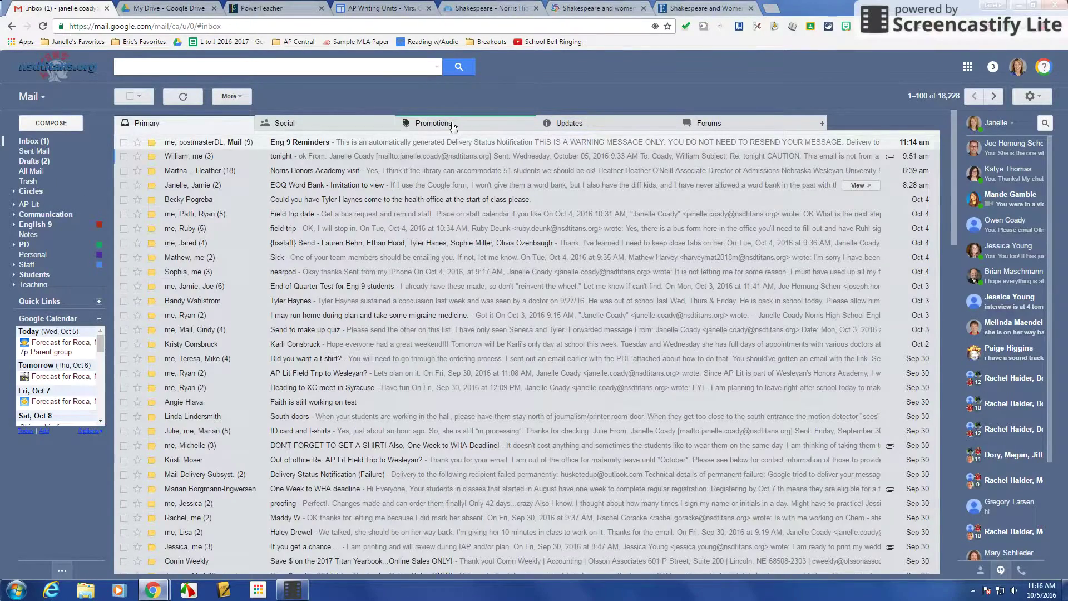
{"action": "left_click", "coordinate": [453, 128]}
{"action": "left_click", "coordinate": [292, 125]}
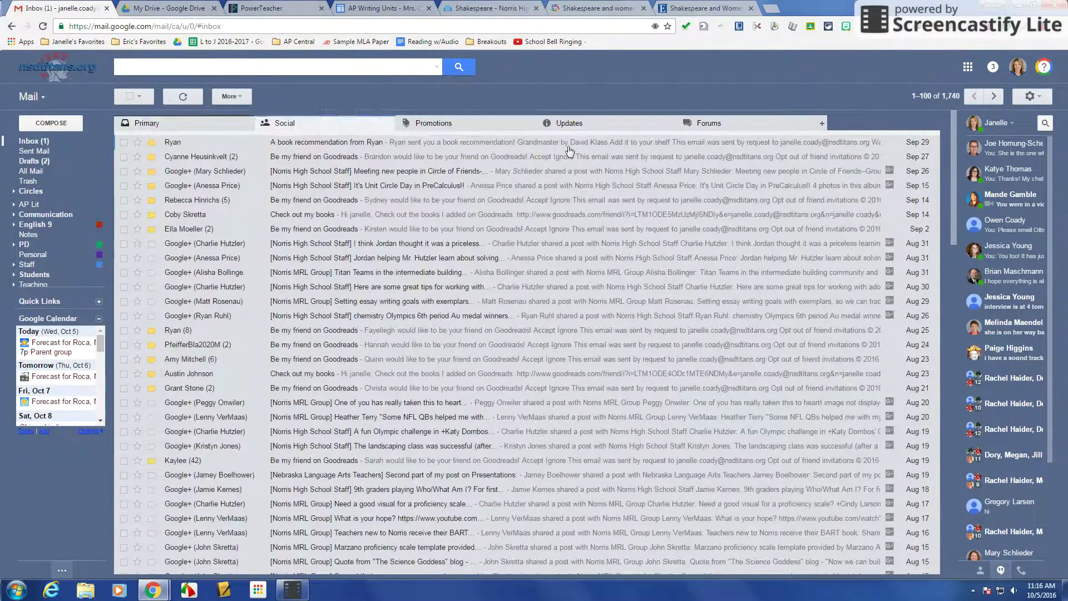
{"action": "left_click", "coordinate": [705, 123]}
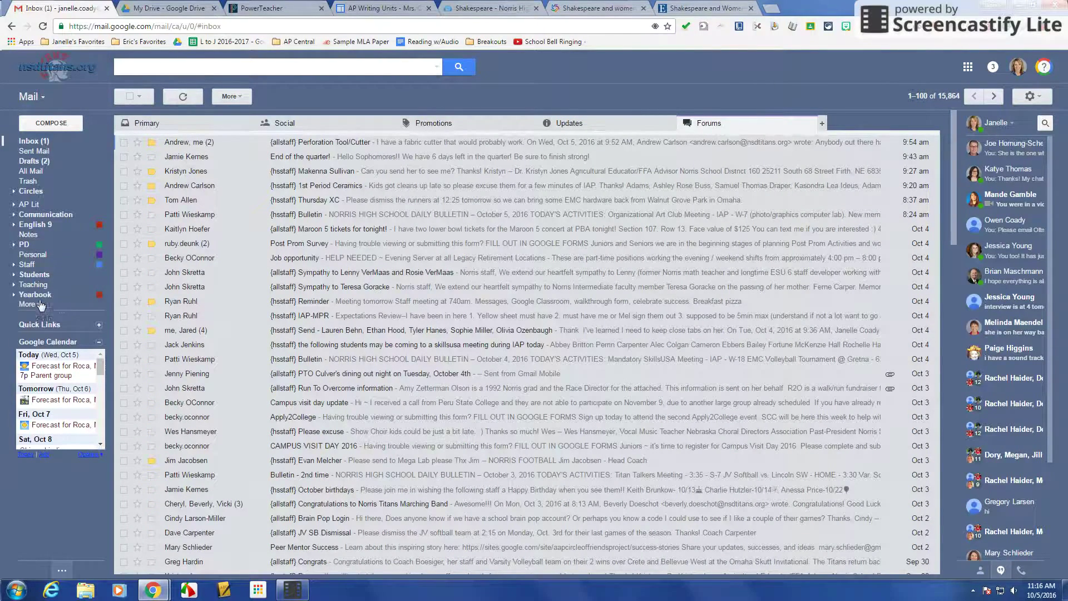
{"action": "left_click", "coordinate": [39, 306]}
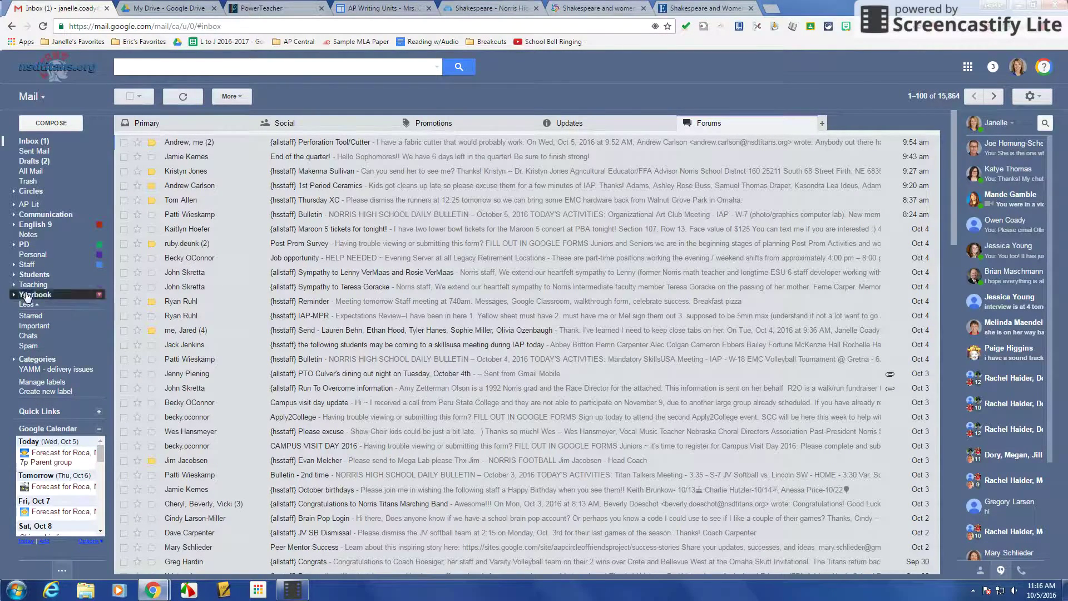
Create a new label 'Shakespeare' nested under AP Lit.
{"action": "left_click", "coordinate": [13, 206]}
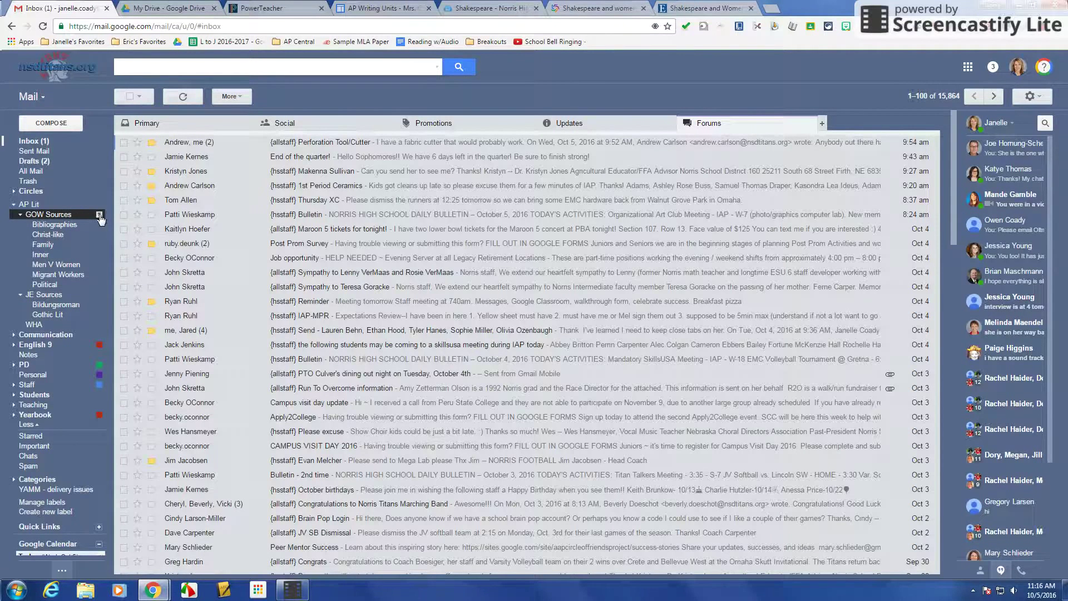
{"action": "left_click", "coordinate": [98, 205]}
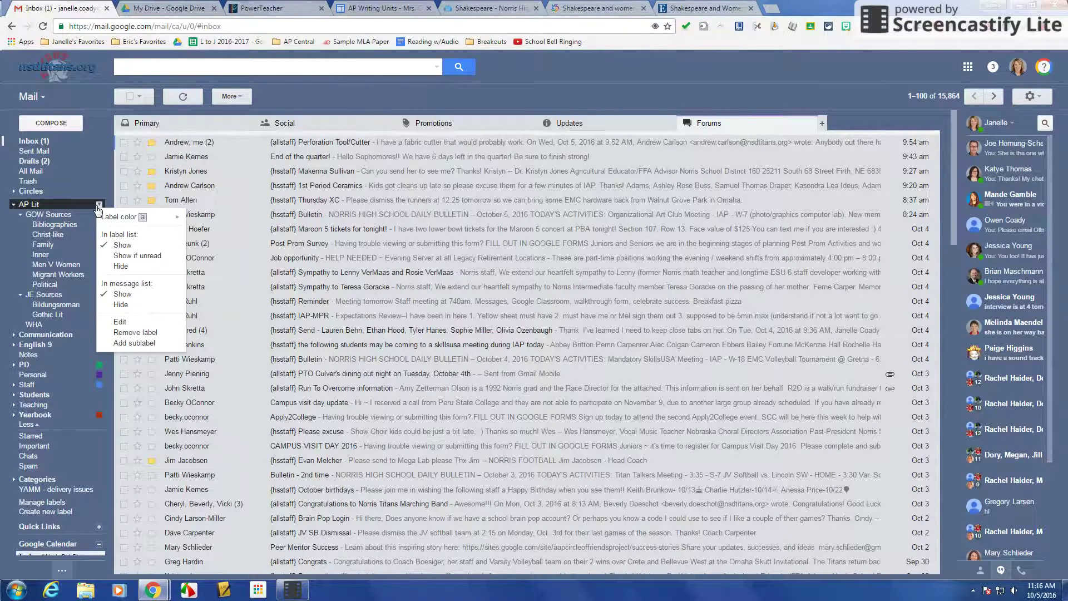
{"action": "left_click", "coordinate": [136, 343]}
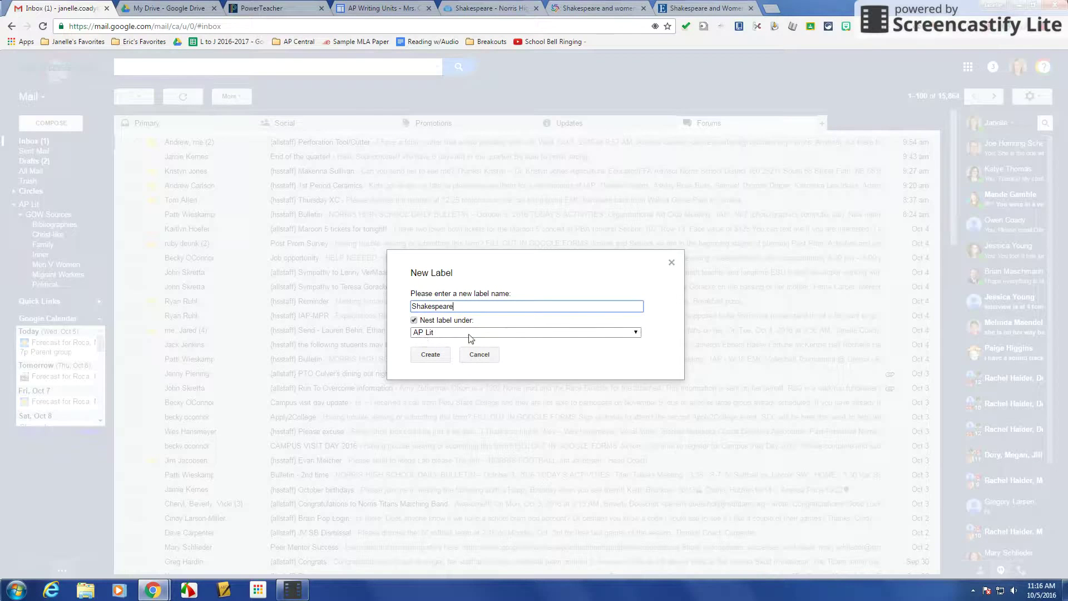
{"action": "left_click", "coordinate": [430, 355]}
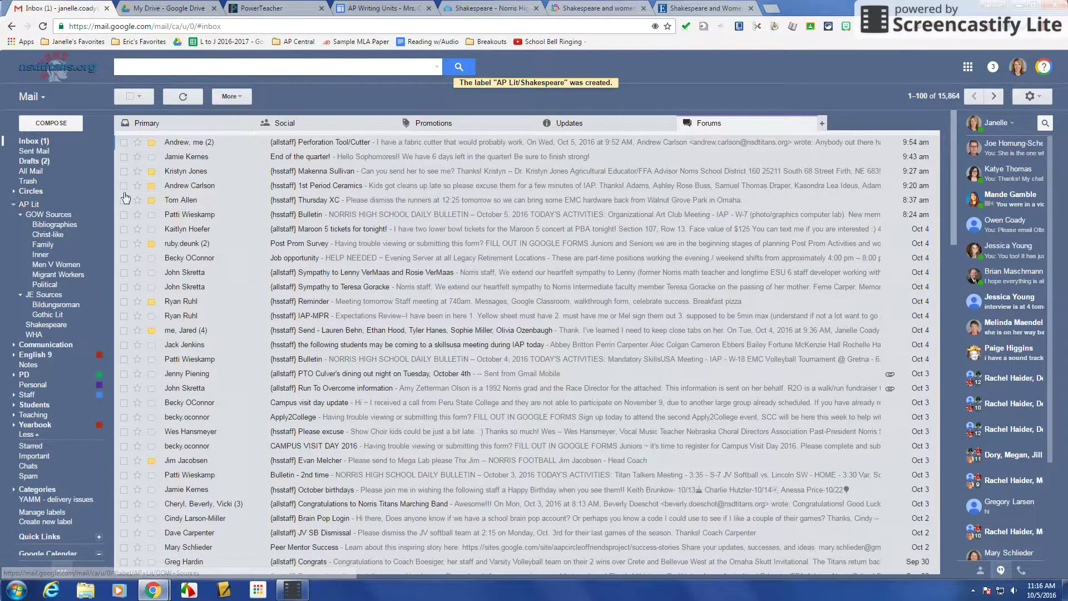
Browse the AP Lit sublabels: Bibliographies, Christ-like, Family, Inner, Men V Women, Migrant Workers.
{"action": "left_click", "coordinate": [39, 224]}
{"action": "left_click", "coordinate": [46, 235]}
{"action": "left_click", "coordinate": [44, 246]}
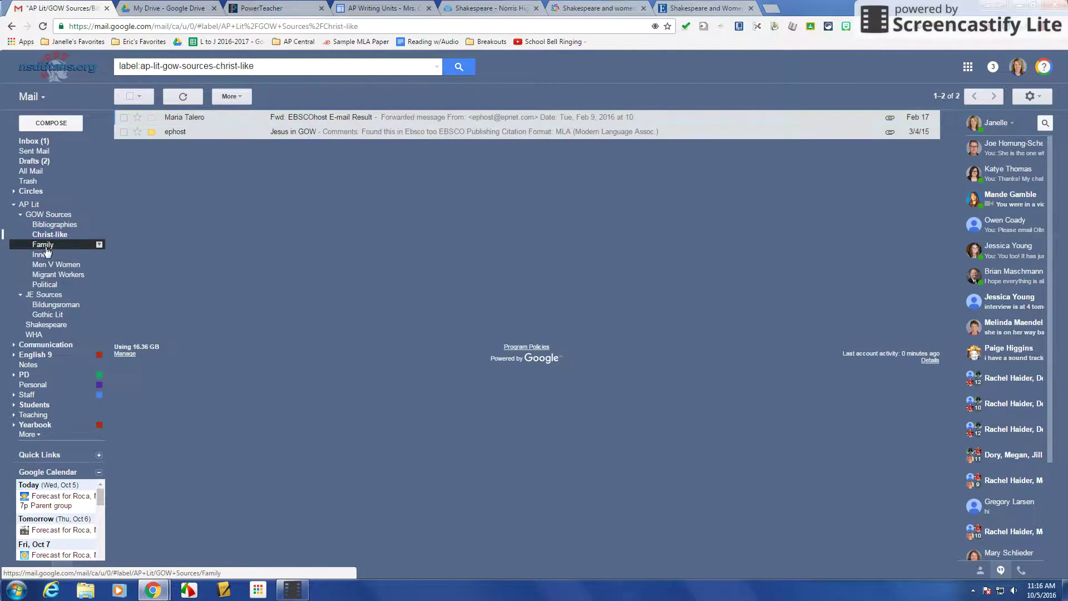
{"action": "left_click", "coordinate": [43, 254]}
{"action": "left_click", "coordinate": [48, 265]}
{"action": "left_click", "coordinate": [58, 275]}
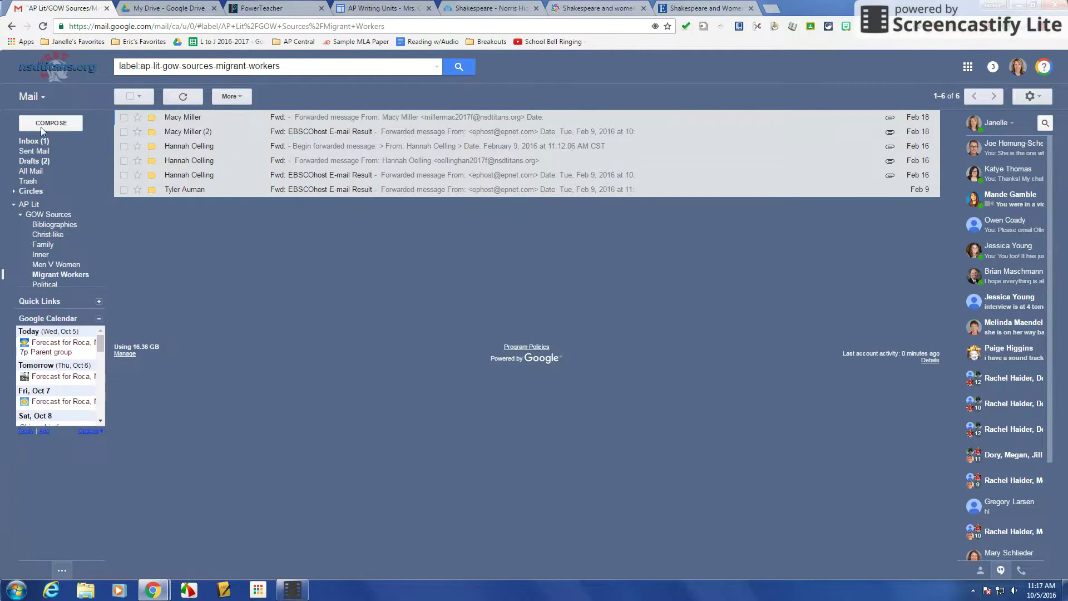
Find and read the Shakespeare and Women citation e-mail in the inbox.
{"action": "left_click", "coordinate": [26, 142]}
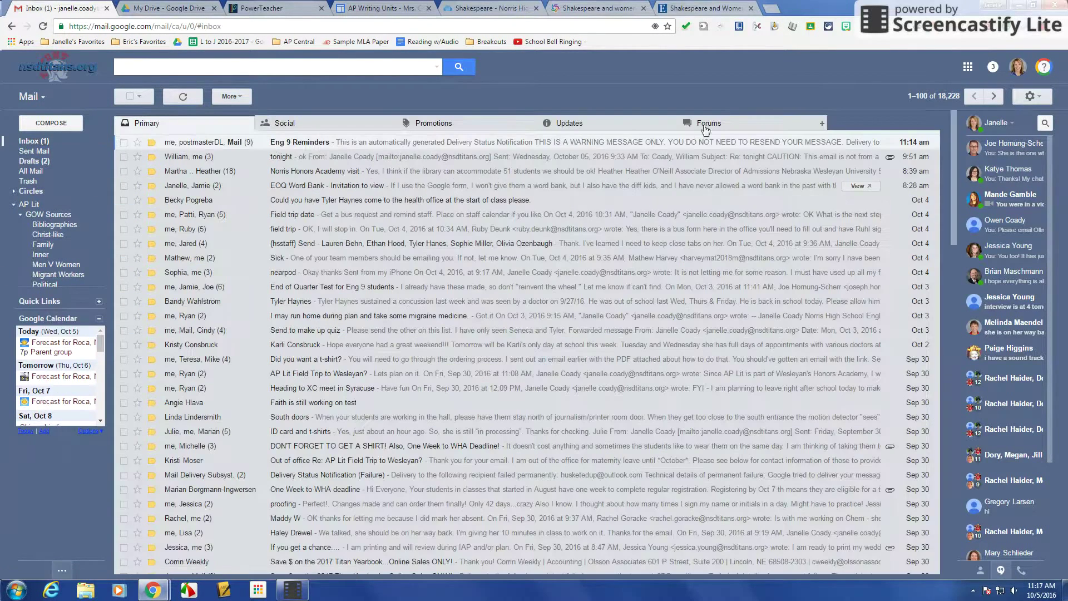
{"action": "left_click", "coordinate": [708, 125]}
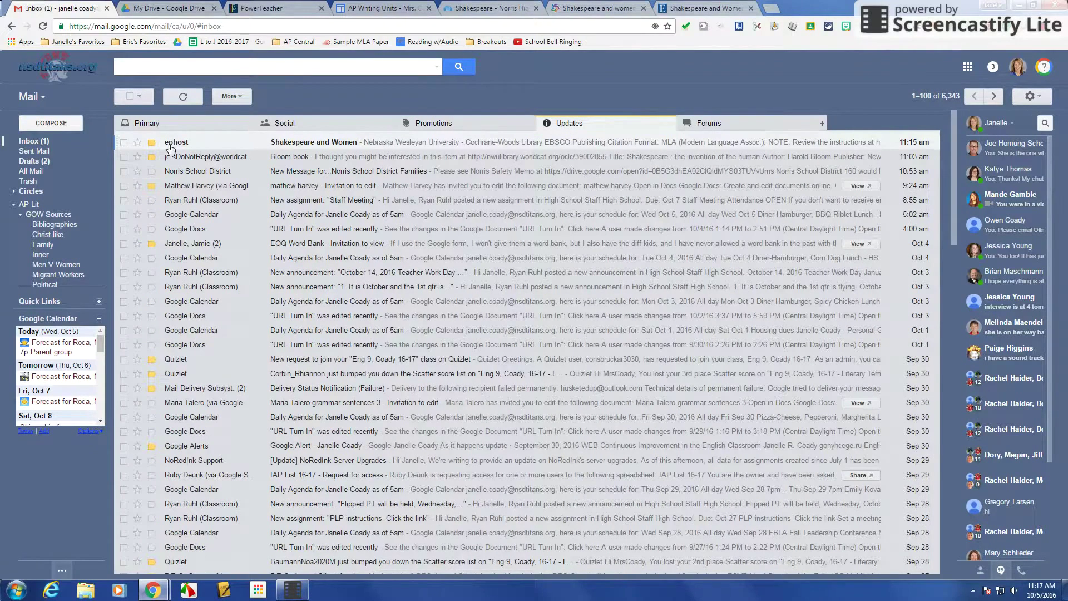
{"action": "left_click", "coordinate": [334, 143]}
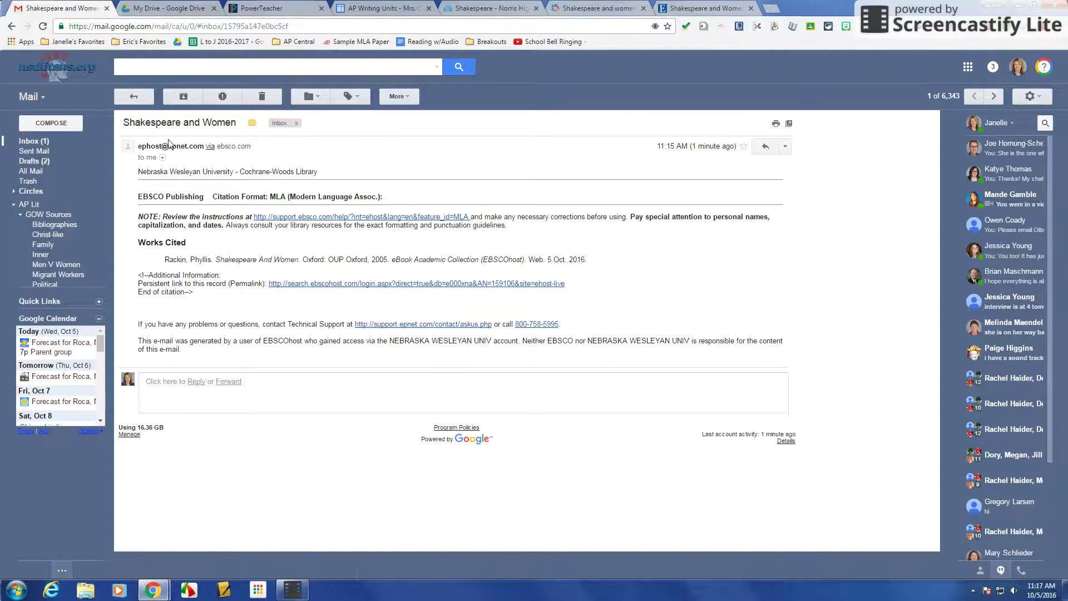
{"action": "left_click", "coordinate": [133, 100]}
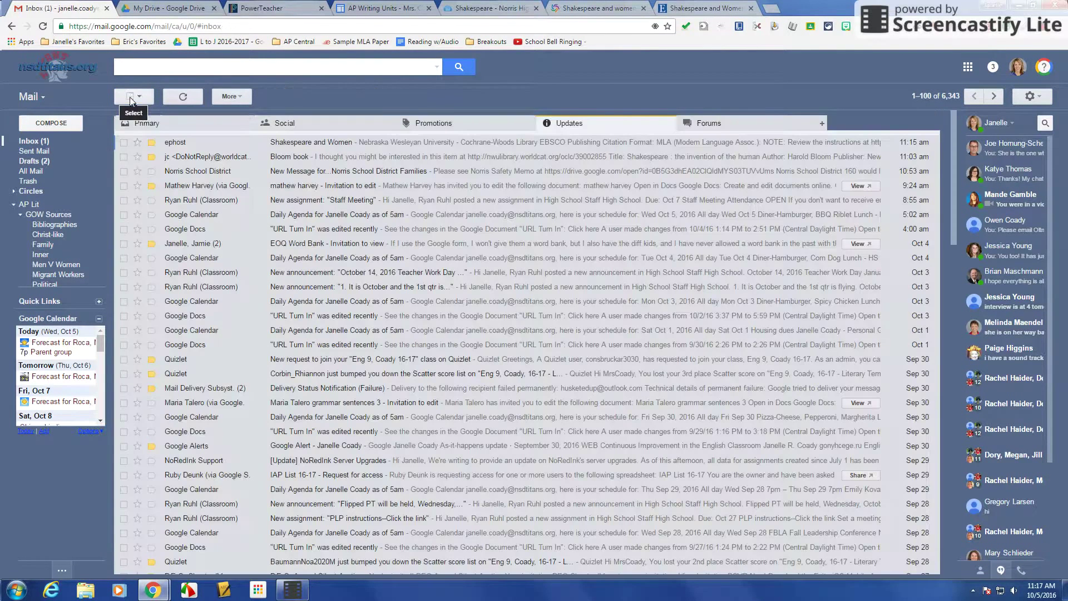
Apply the AP Lit/Shakespeare label to the Shakespeare and Women e-mail.
{"action": "left_click", "coordinate": [124, 143]}
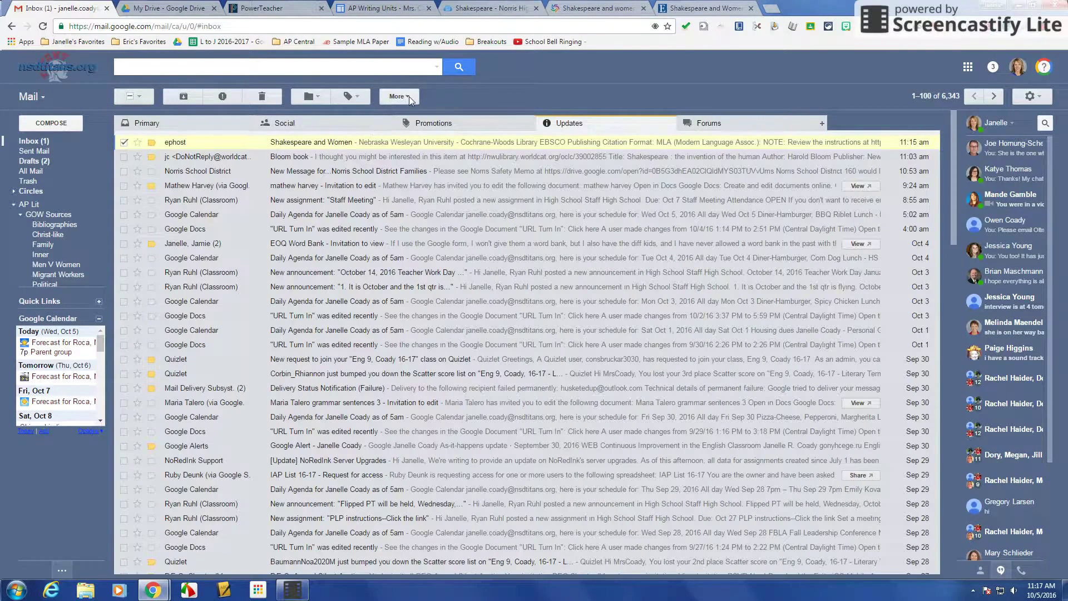
{"action": "left_click", "coordinate": [356, 97]}
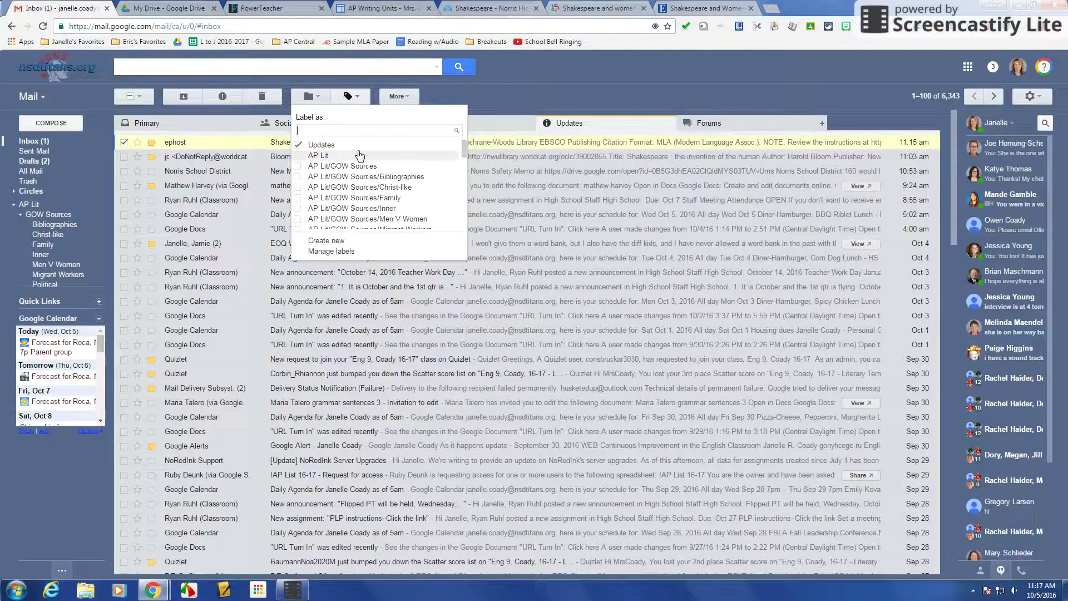
{"action": "scroll", "coordinate": [329, 166], "scroll_direction": "down", "scroll_amount": 3}
{"action": "left_click", "coordinate": [331, 171]}
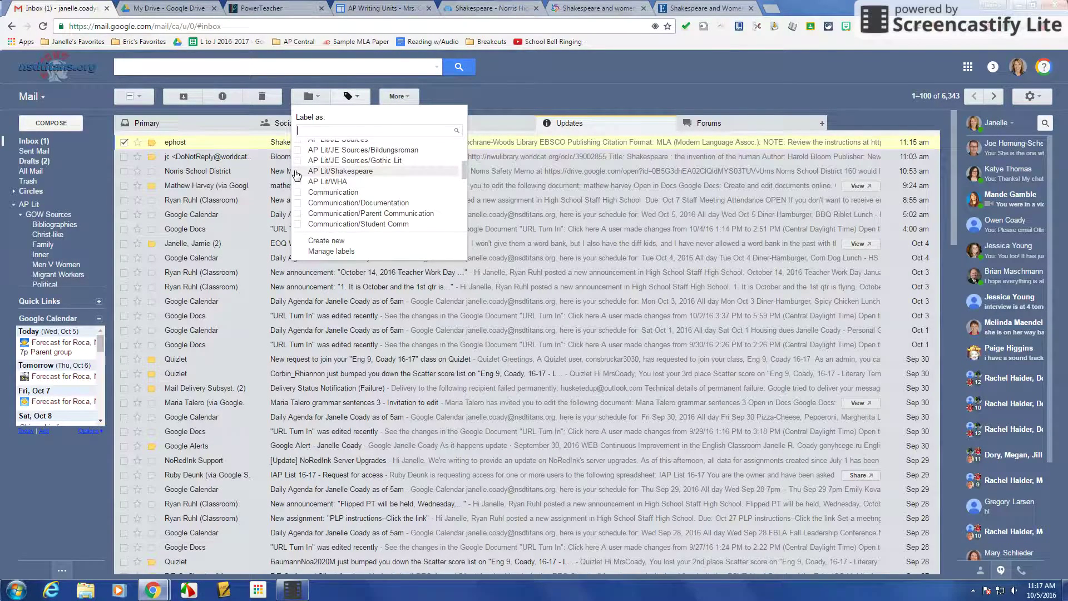
{"action": "left_click", "coordinate": [317, 241]}
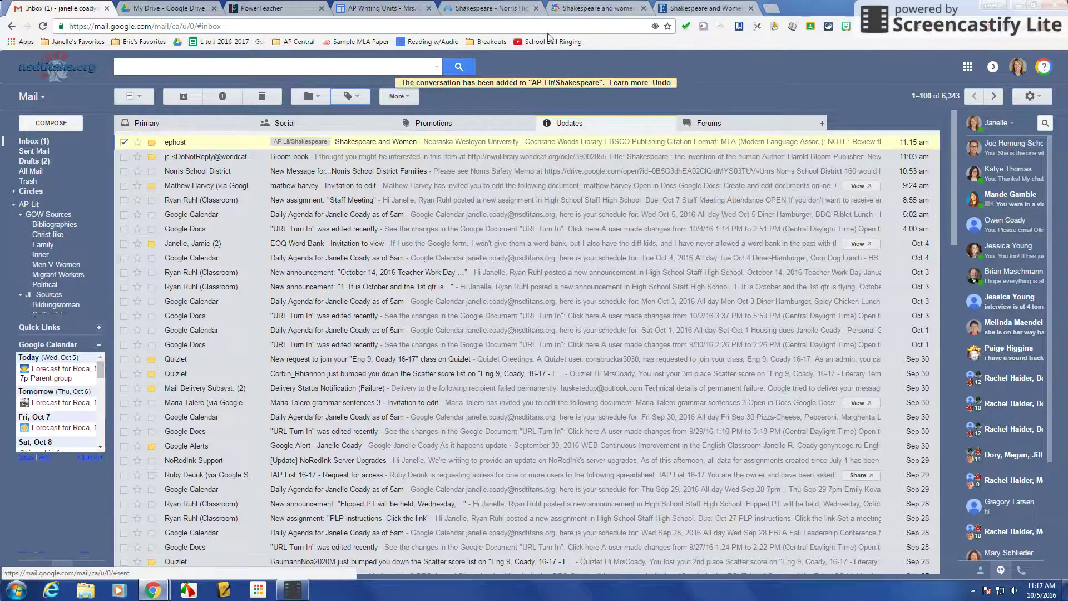
Go back to the EBSCOhost Shakespeare and Women record and look over its chapter contents.
{"action": "left_click", "coordinate": [704, 9]}
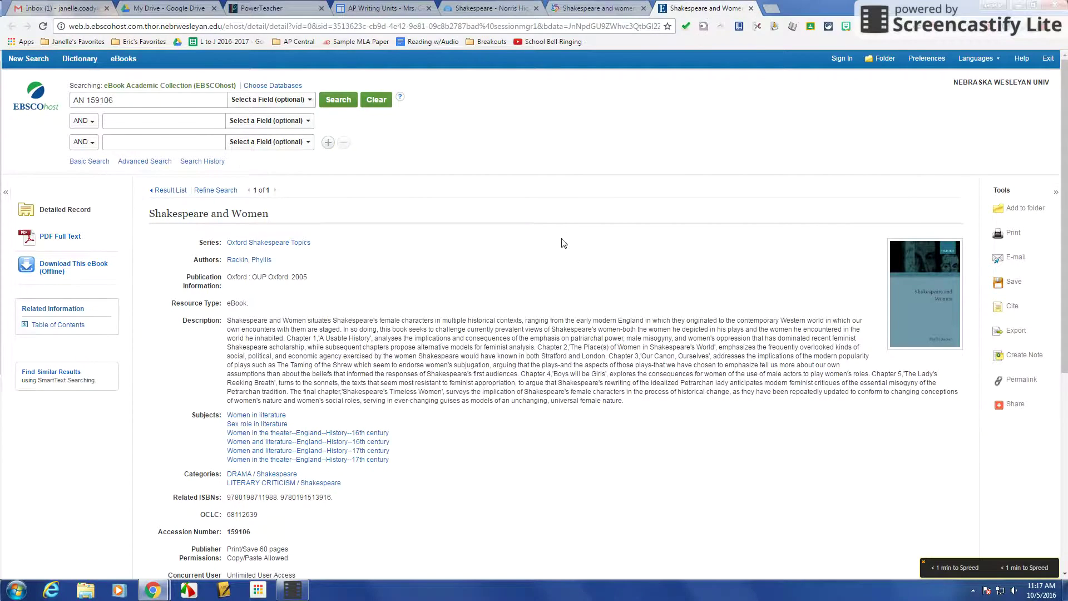
{"action": "scroll", "coordinate": [563, 243], "scroll_direction": "down", "scroll_amount": 4}
{"action": "scroll", "coordinate": [564, 243], "scroll_direction": "up", "scroll_amount": 4}
{"action": "scroll", "coordinate": [530, 242], "scroll_direction": "down", "scroll_amount": 6}
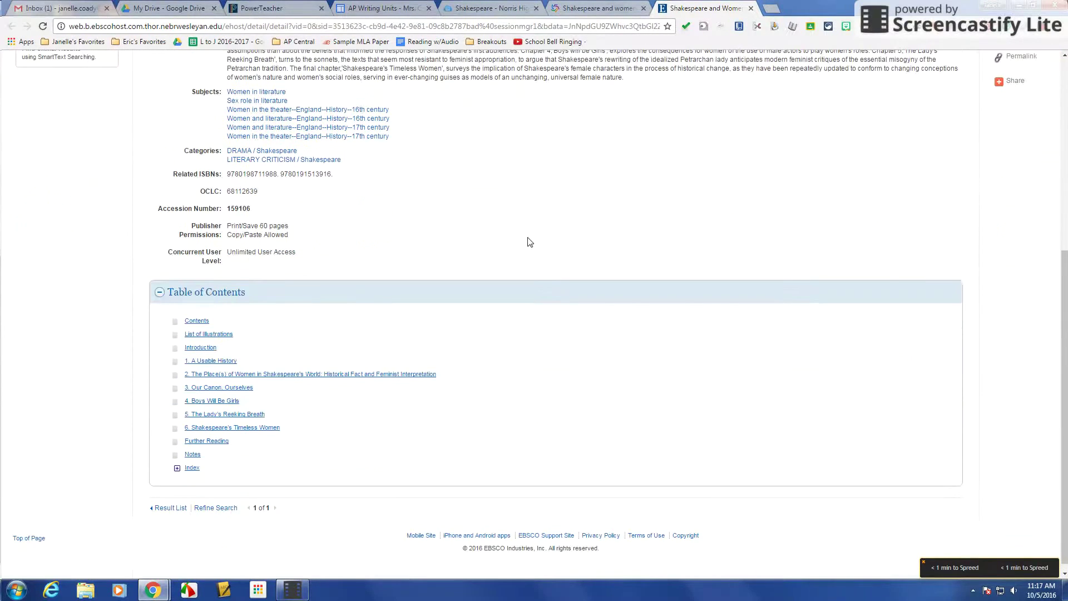
{"action": "scroll", "coordinate": [530, 242], "scroll_direction": "up", "scroll_amount": 6}
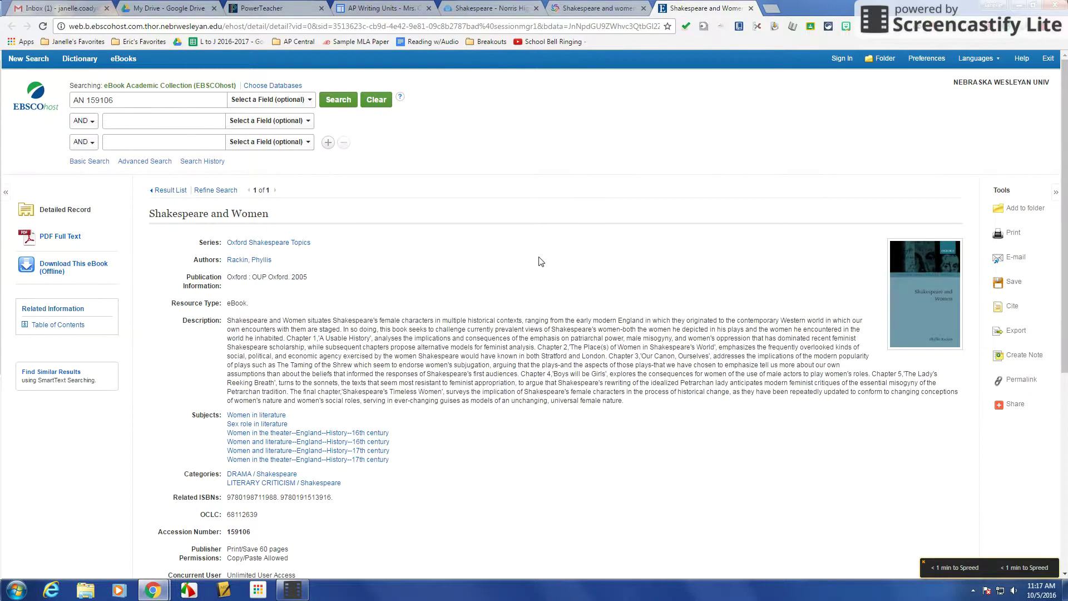
{"action": "left_click", "coordinate": [612, 11]}
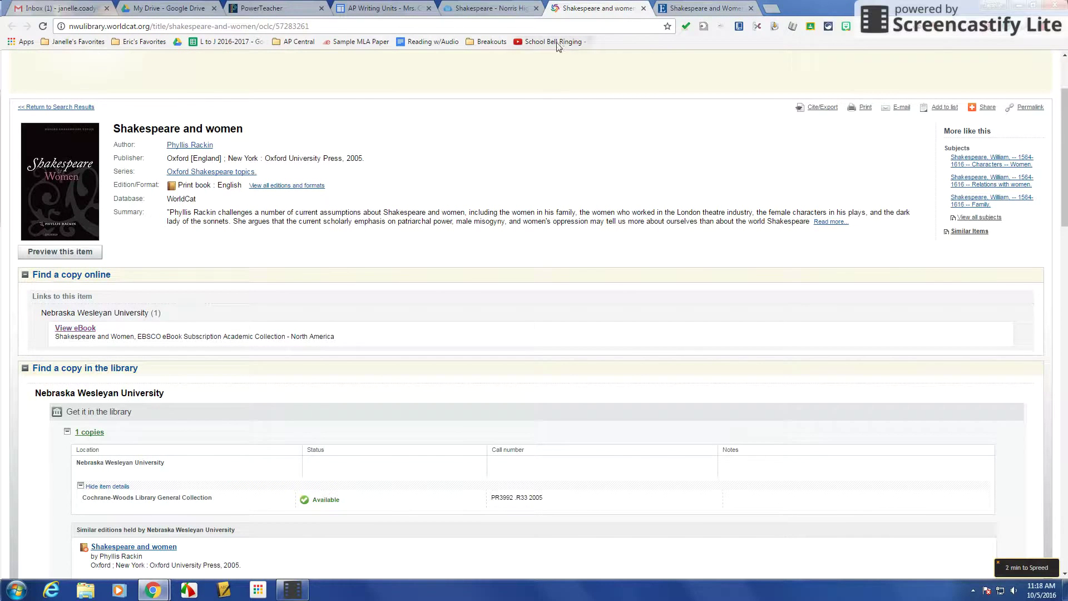
Search the NWU Catalog from the LibGuides Home page for 'shakespeare women'.
{"action": "left_click", "coordinate": [488, 10]}
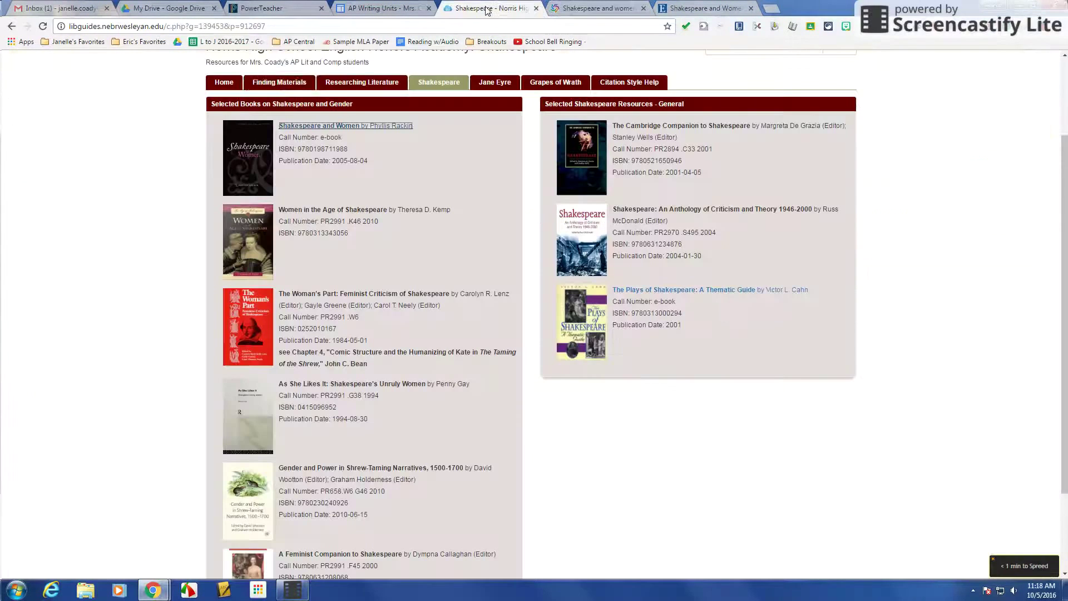
{"action": "left_click", "coordinate": [216, 83]}
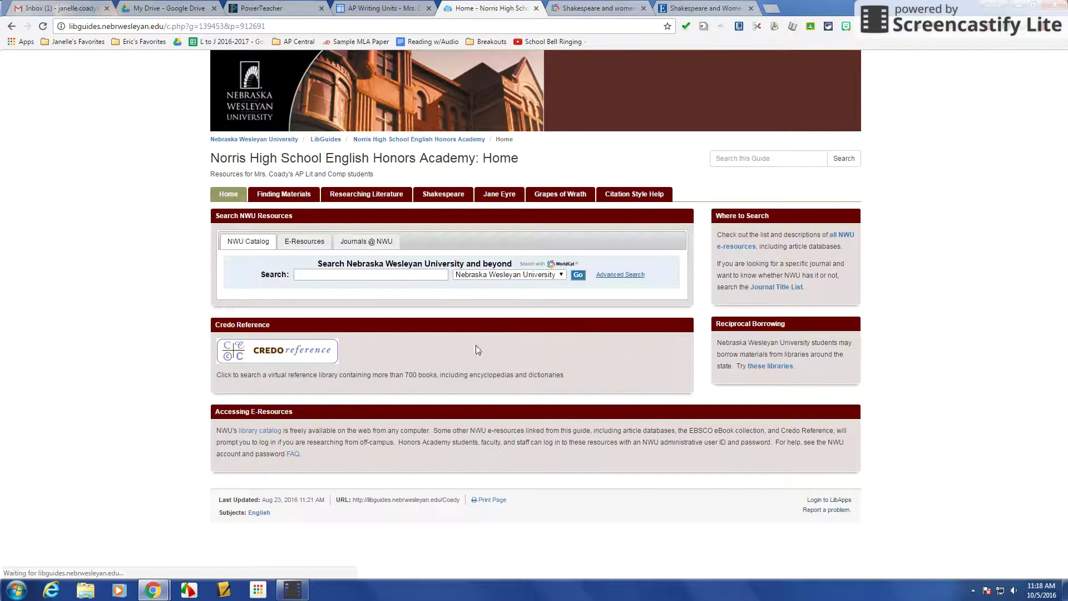
{"action": "left_click", "coordinate": [320, 275]}
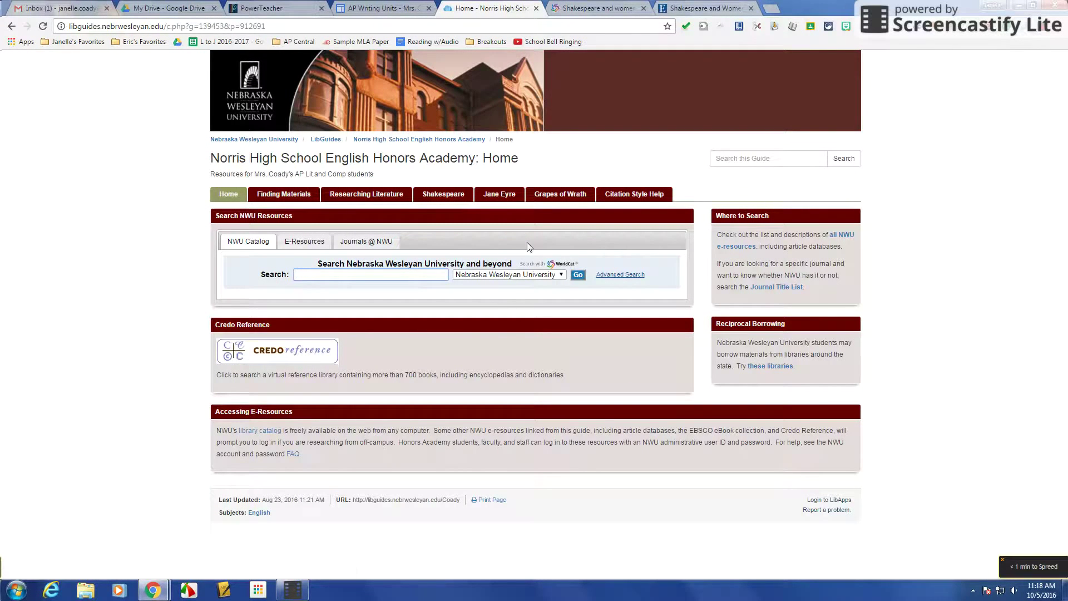
{"action": "type", "text": "shakespeare women"}
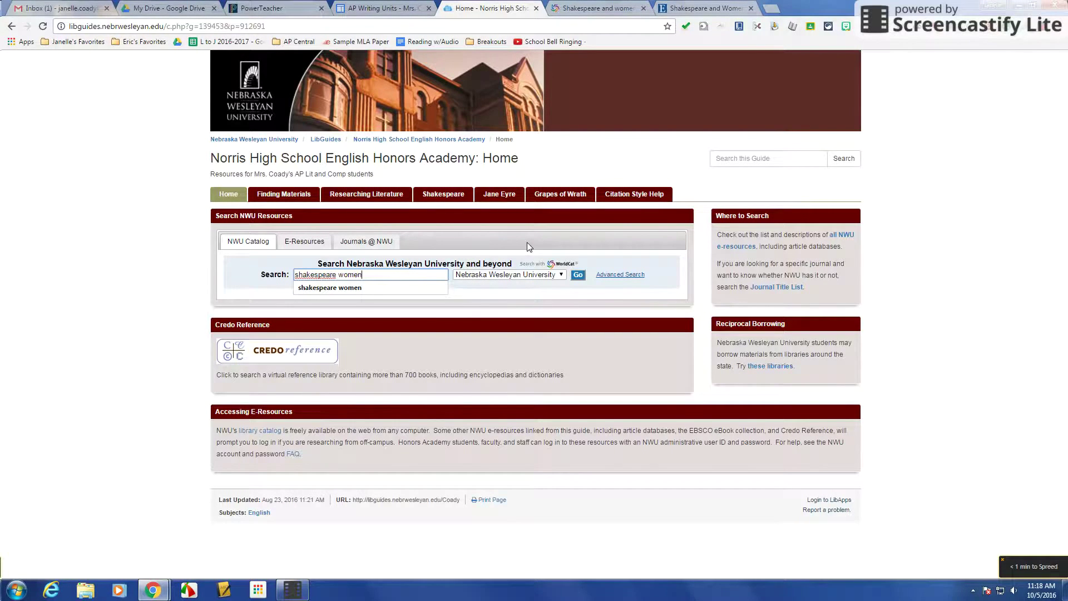
{"action": "key", "text": "Return"}
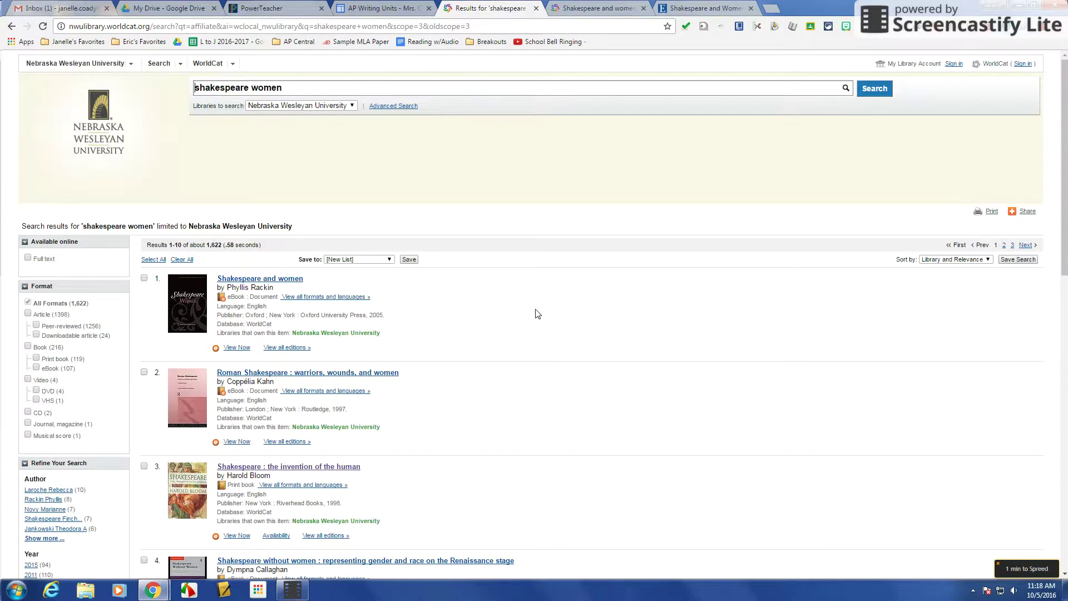
Limit the 'shakespeare women' results with the Peer-reviewed and eBook filters.
{"action": "scroll", "coordinate": [537, 314], "scroll_direction": "down", "scroll_amount": 12}
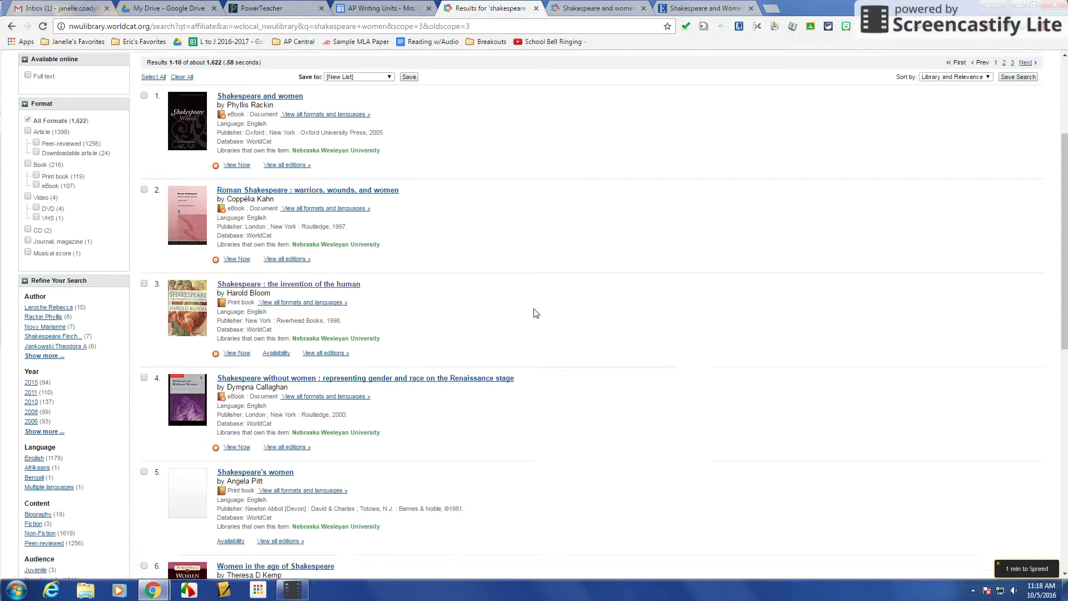
{"action": "scroll", "coordinate": [536, 313], "scroll_direction": "down", "scroll_amount": 1}
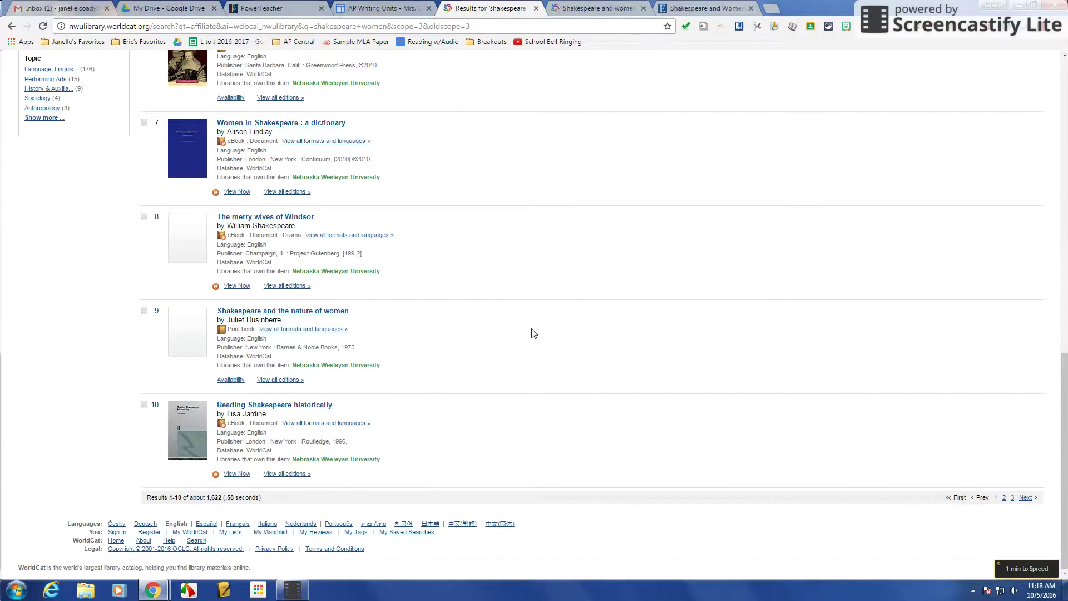
{"action": "scroll", "coordinate": [533, 333], "scroll_direction": "up", "scroll_amount": 4}
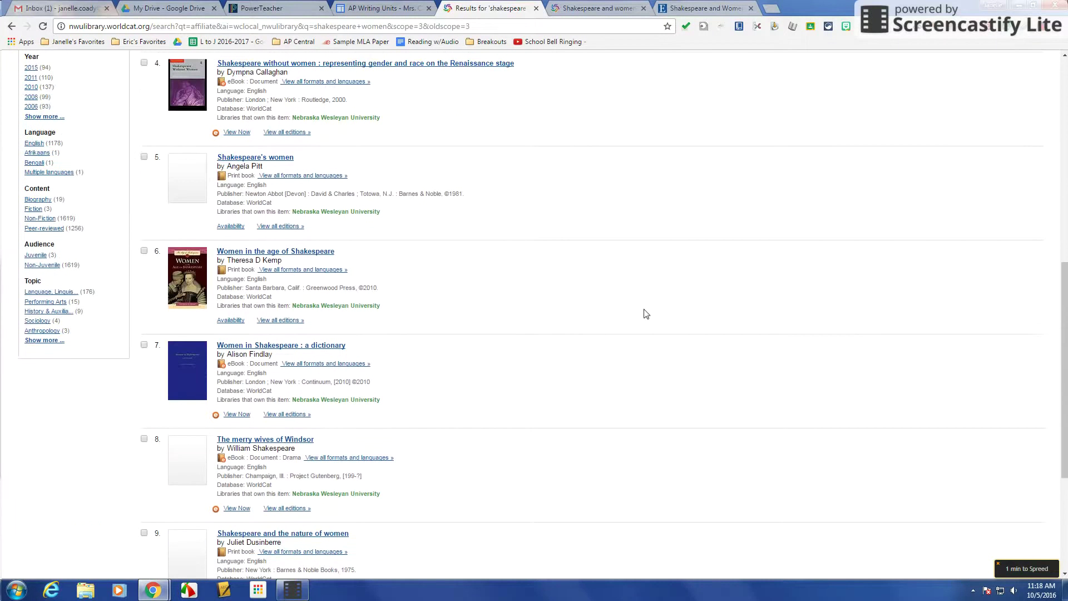
{"action": "scroll", "coordinate": [582, 316], "scroll_direction": "up", "scroll_amount": 8}
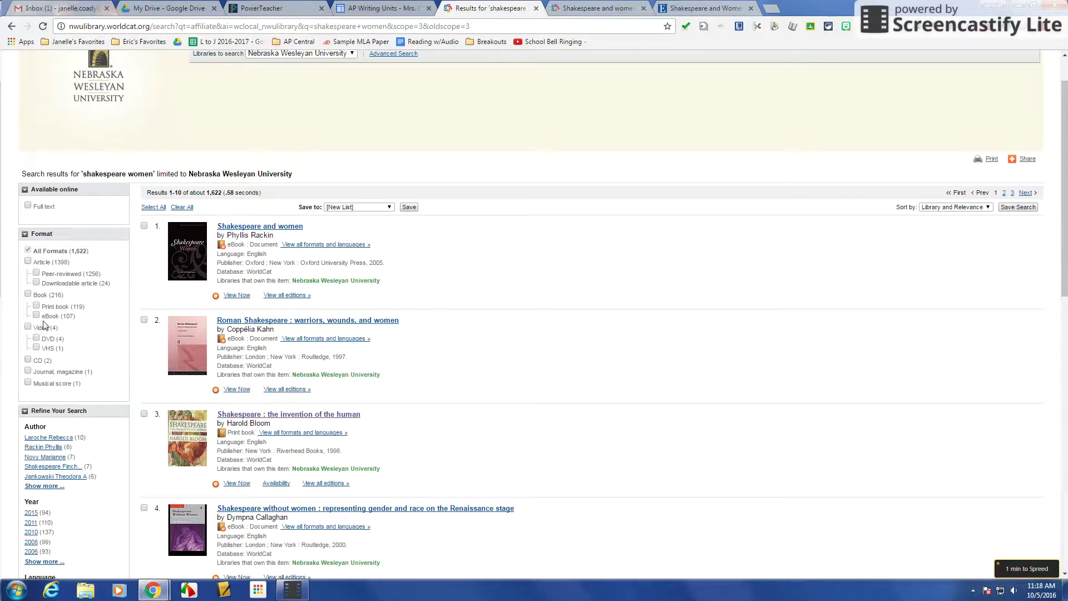
{"action": "left_click", "coordinate": [36, 273]}
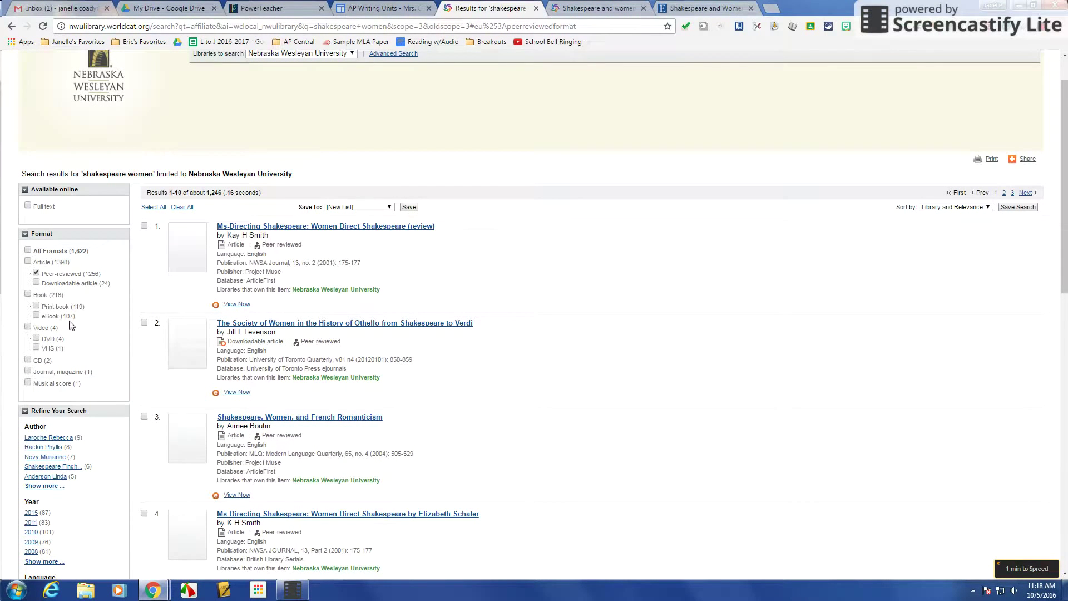
{"action": "left_click", "coordinate": [37, 316]}
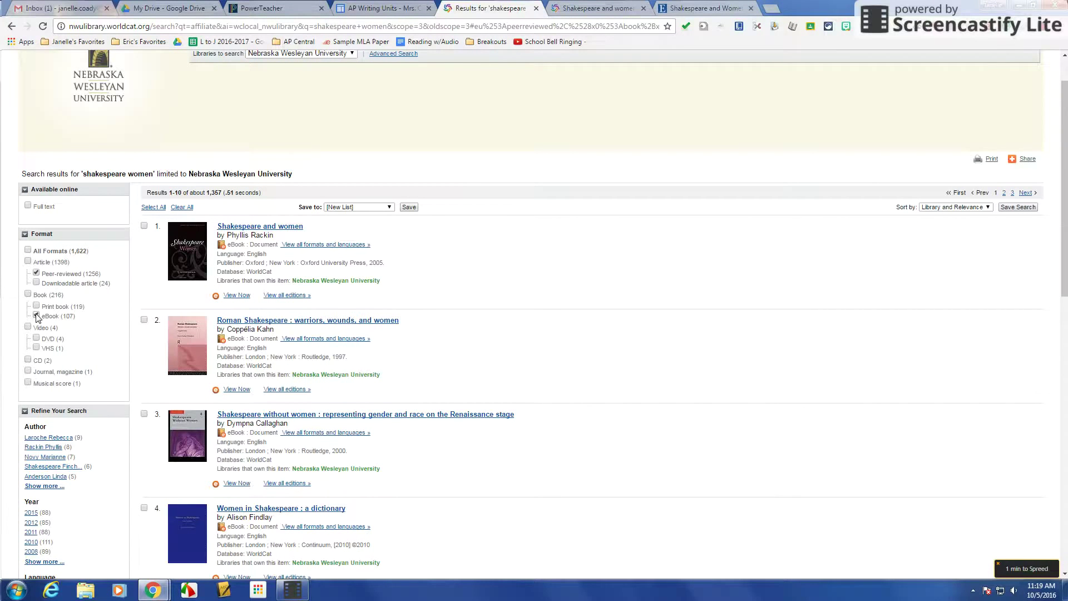
{"action": "left_click", "coordinate": [36, 315]}
Scroll the filtered results to find Shakespeare Without Women as the third result.
{"action": "scroll", "coordinate": [629, 299], "scroll_direction": "down", "scroll_amount": 4}
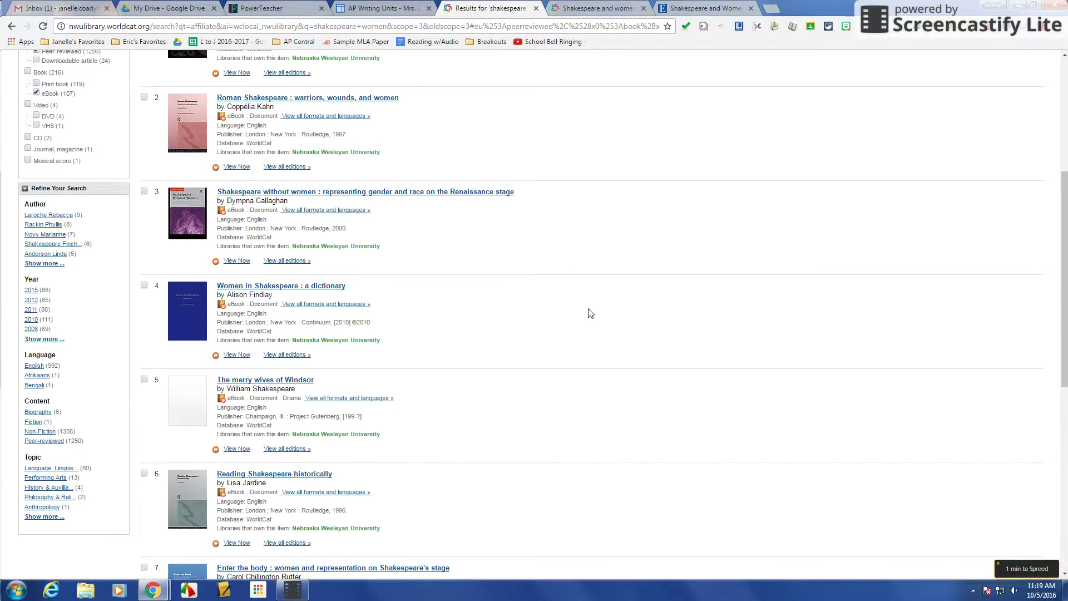
{"action": "scroll", "coordinate": [590, 312], "scroll_direction": "up", "scroll_amount": 5}
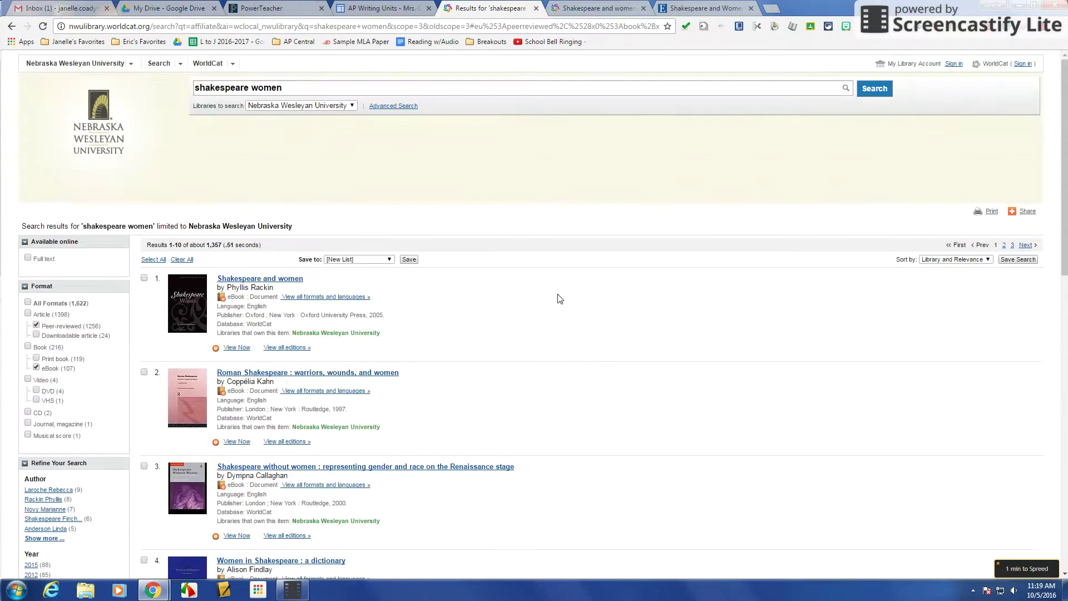
{"action": "left_click", "coordinate": [332, 91]}
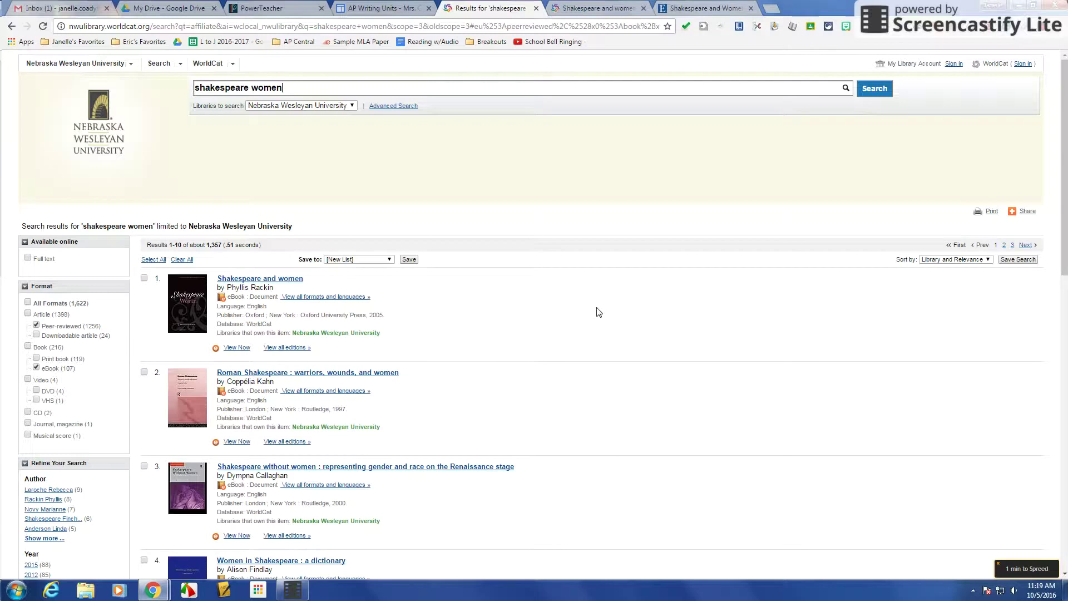
{"action": "scroll", "coordinate": [593, 319], "scroll_direction": "down", "scroll_amount": 2}
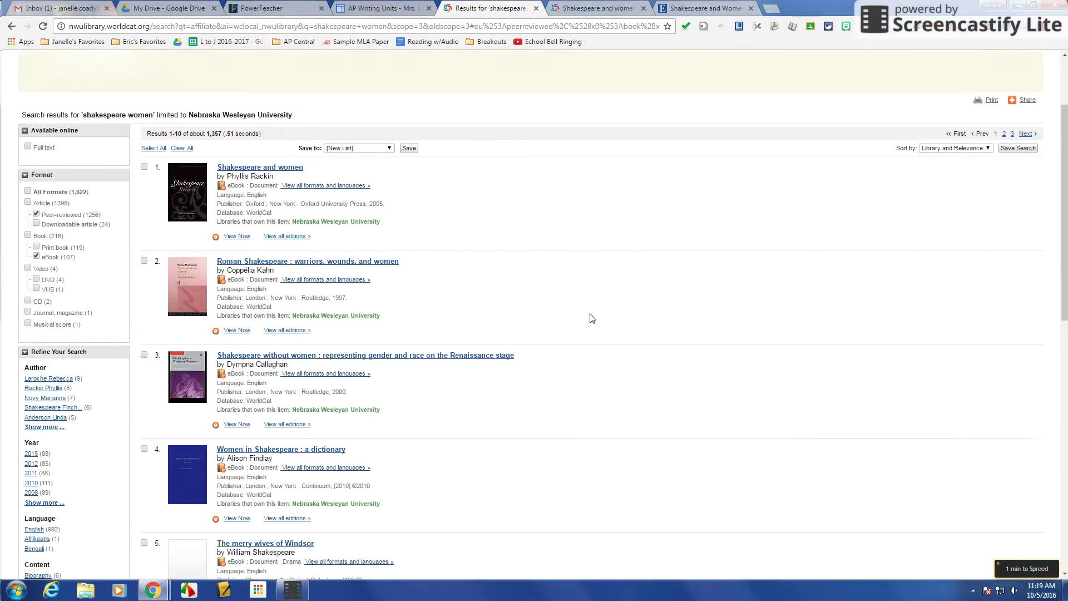
{"action": "scroll", "coordinate": [592, 318], "scroll_direction": "down", "scroll_amount": 1}
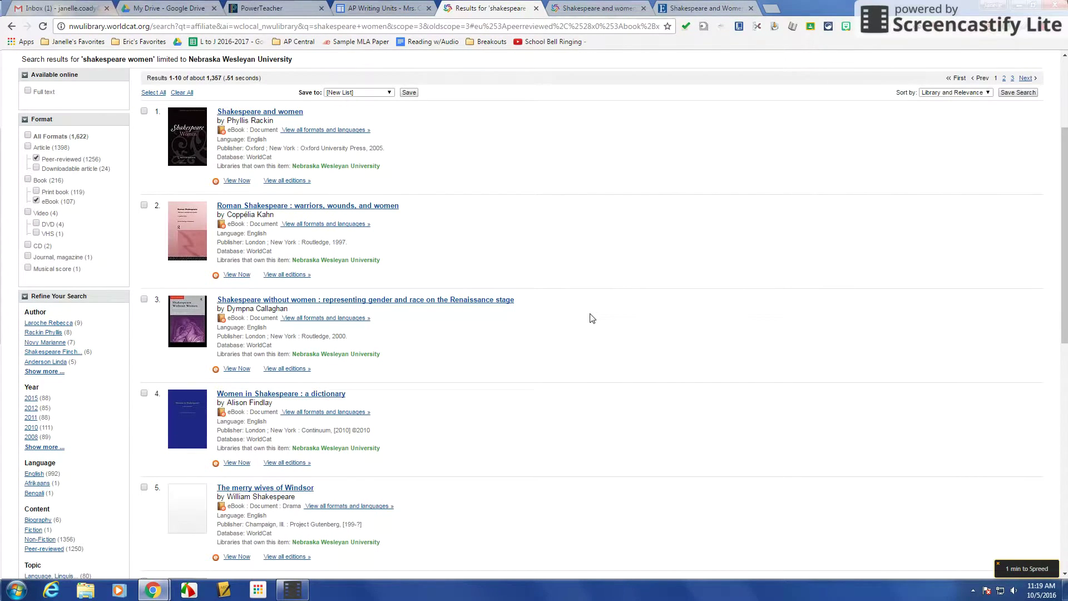
{"action": "scroll", "coordinate": [593, 318], "scroll_direction": "down", "scroll_amount": 1}
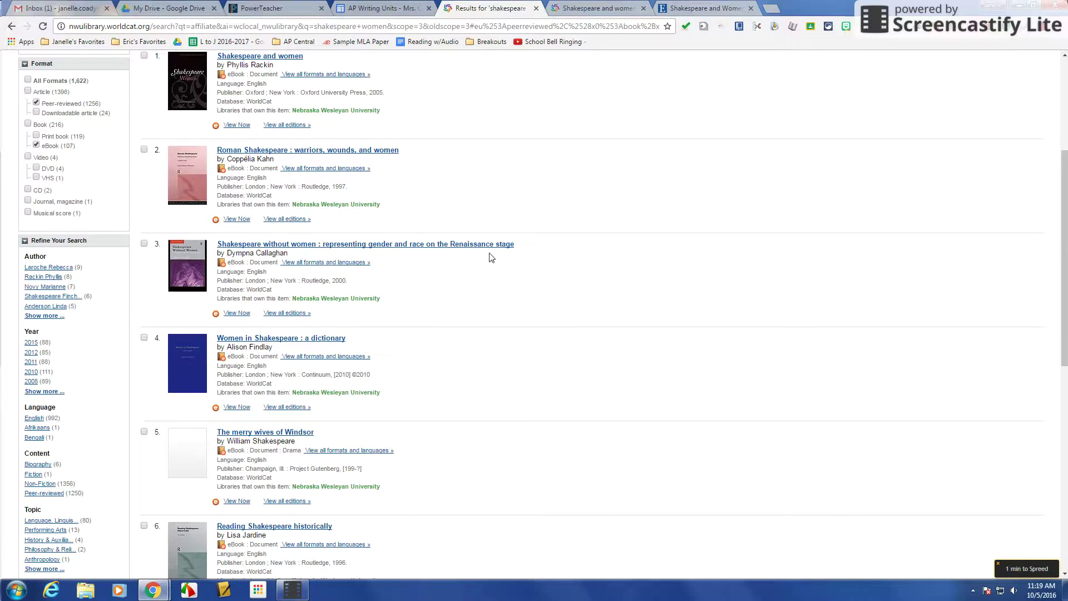
Open result 3, Shakespeare Without Women, as an EBSCO eBook in PDF Full Text.
{"action": "left_click", "coordinate": [237, 314]}
{"action": "left_click", "coordinate": [244, 334]}
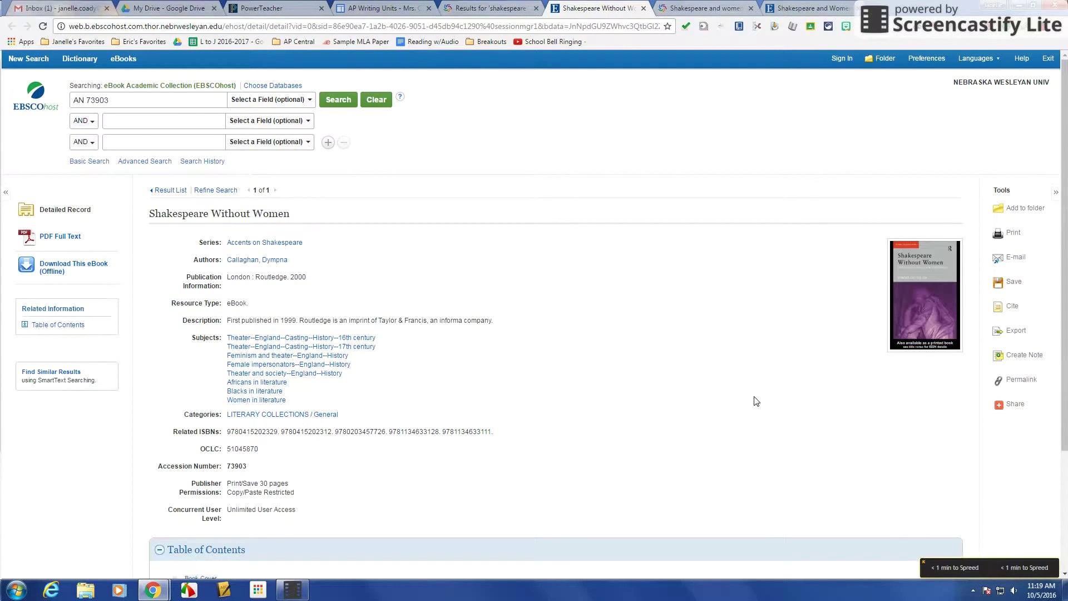
{"action": "scroll", "coordinate": [603, 393], "scroll_direction": "down", "scroll_amount": 3}
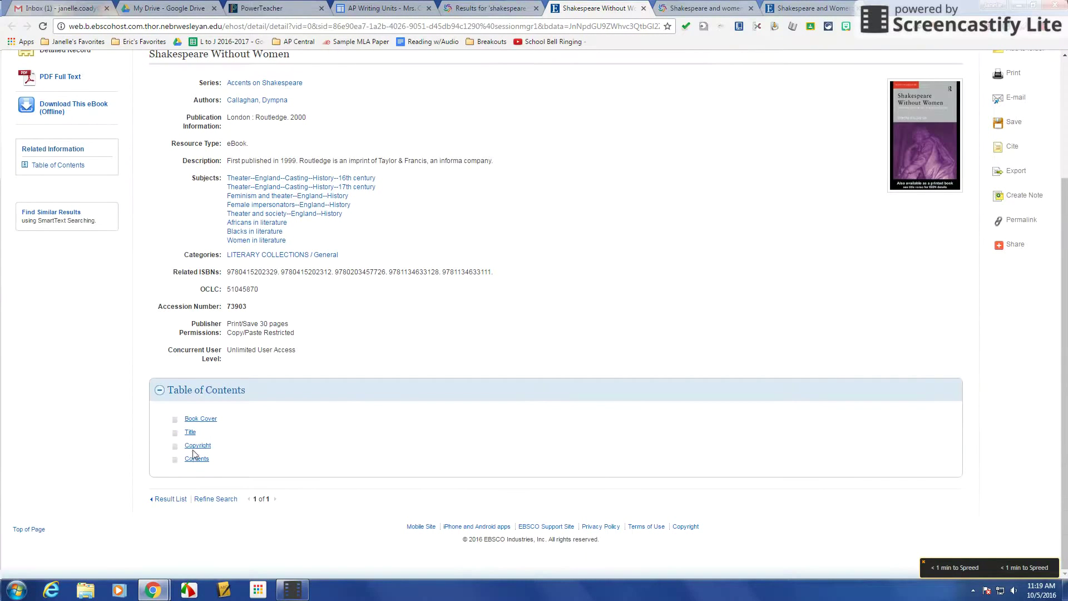
{"action": "scroll", "coordinate": [365, 444], "scroll_direction": "up", "scroll_amount": 3}
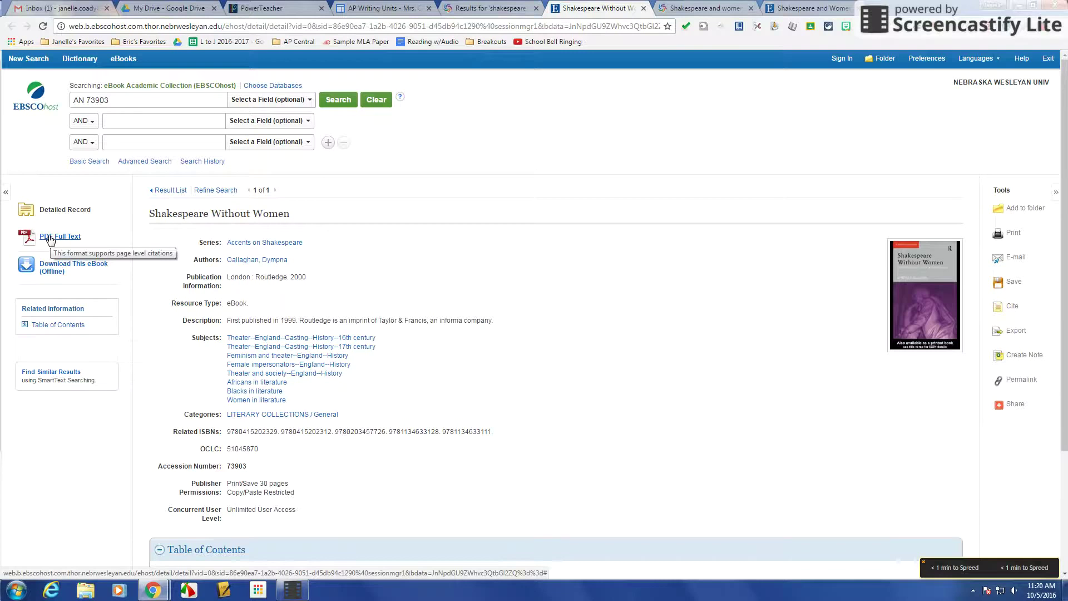
{"action": "left_click", "coordinate": [49, 237]}
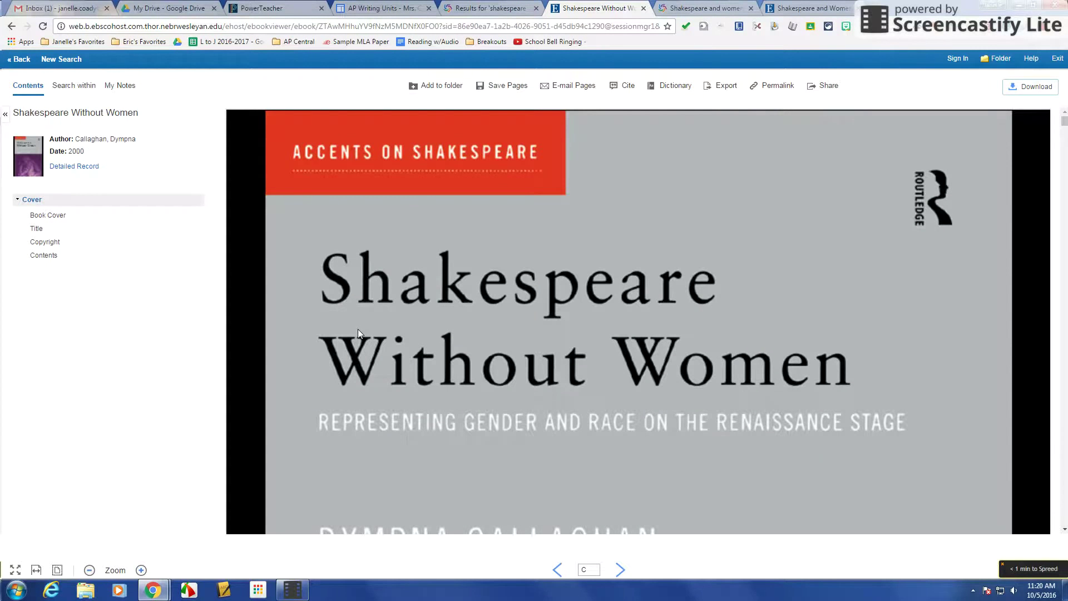
Look over the cover page and try a page find for 'biangend' before dismissing it.
{"action": "scroll", "coordinate": [568, 315], "scroll_direction": "down", "scroll_amount": 6}
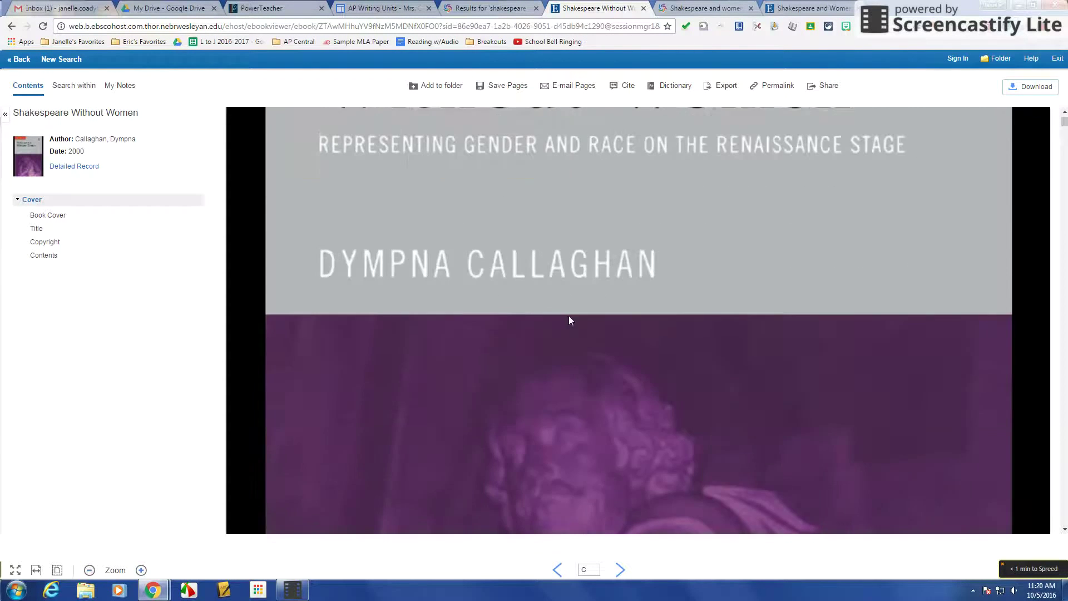
{"action": "scroll", "coordinate": [568, 316], "scroll_direction": "down", "scroll_amount": 10}
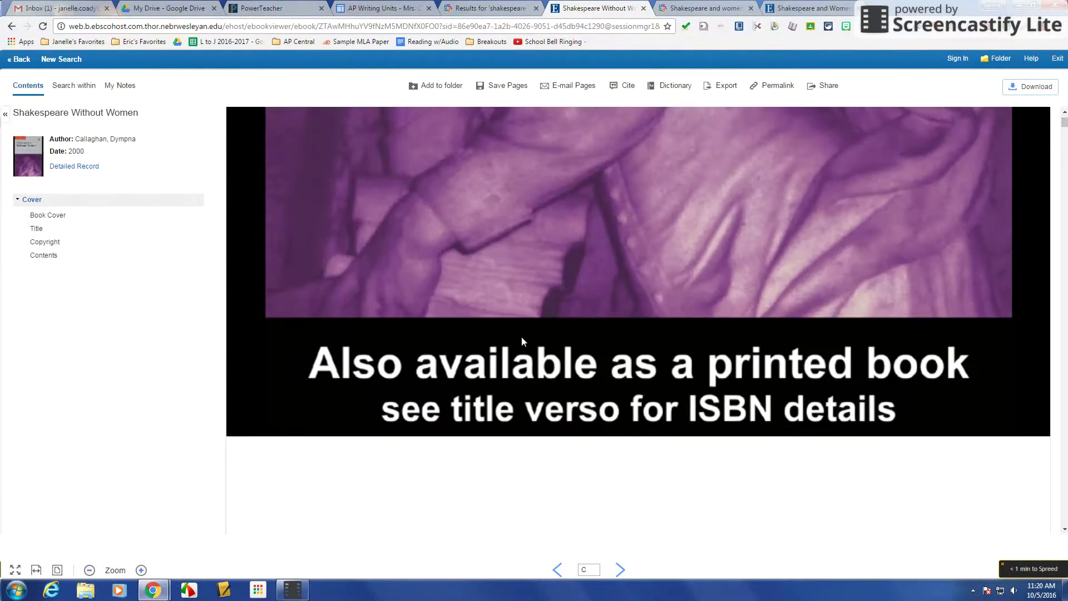
{"action": "scroll", "coordinate": [522, 340], "scroll_direction": "up", "scroll_amount": 15}
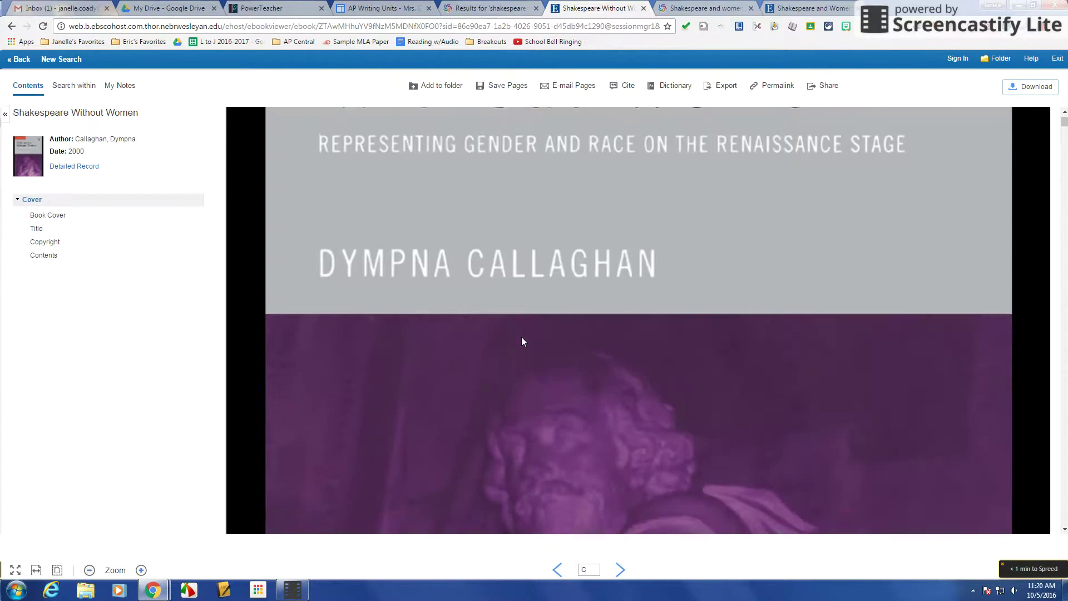
{"action": "key", "text": "ctrl+f"}
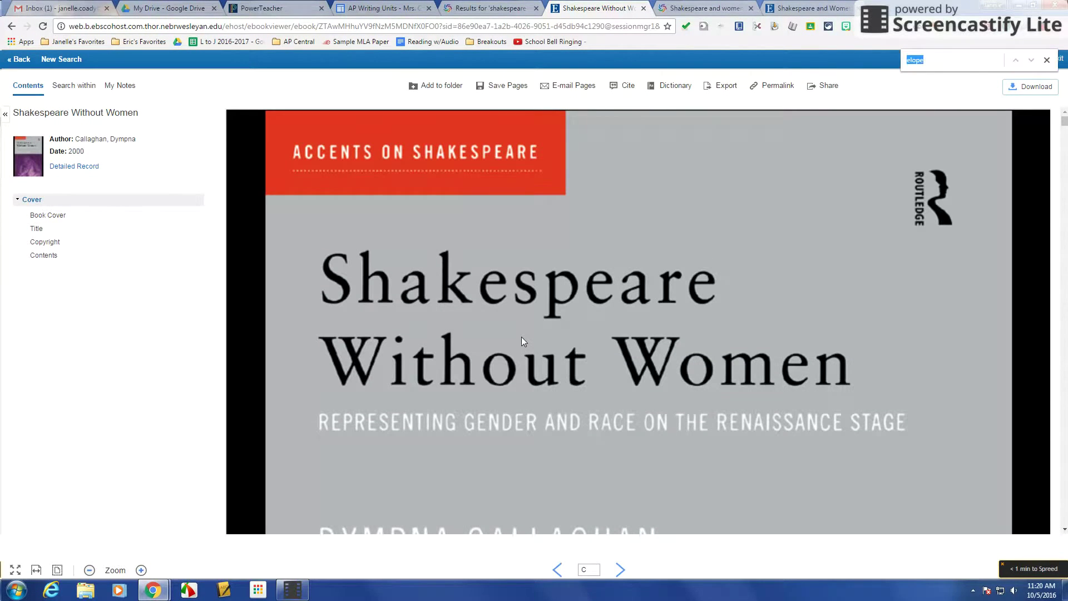
{"action": "type", "text": "bian"}
{"action": "type", "text": "gen"}
{"action": "type", "text": "der"}
{"action": "left_click", "coordinate": [1046, 59]}
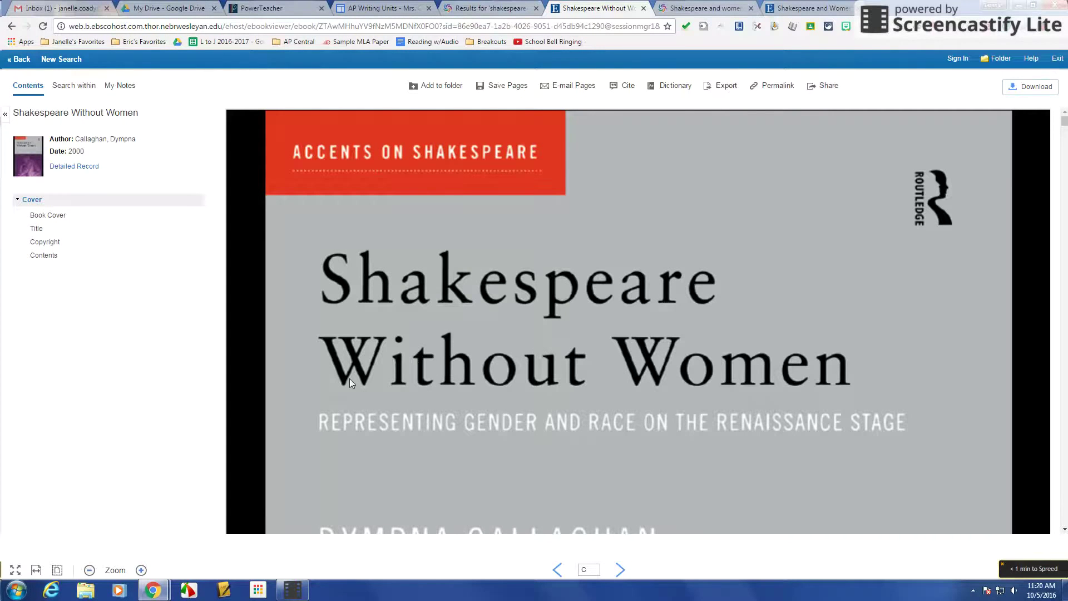
{"action": "scroll", "coordinate": [448, 322], "scroll_direction": "down", "scroll_amount": 5}
{"action": "scroll", "coordinate": [448, 319], "scroll_direction": "up", "scroll_amount": 5}
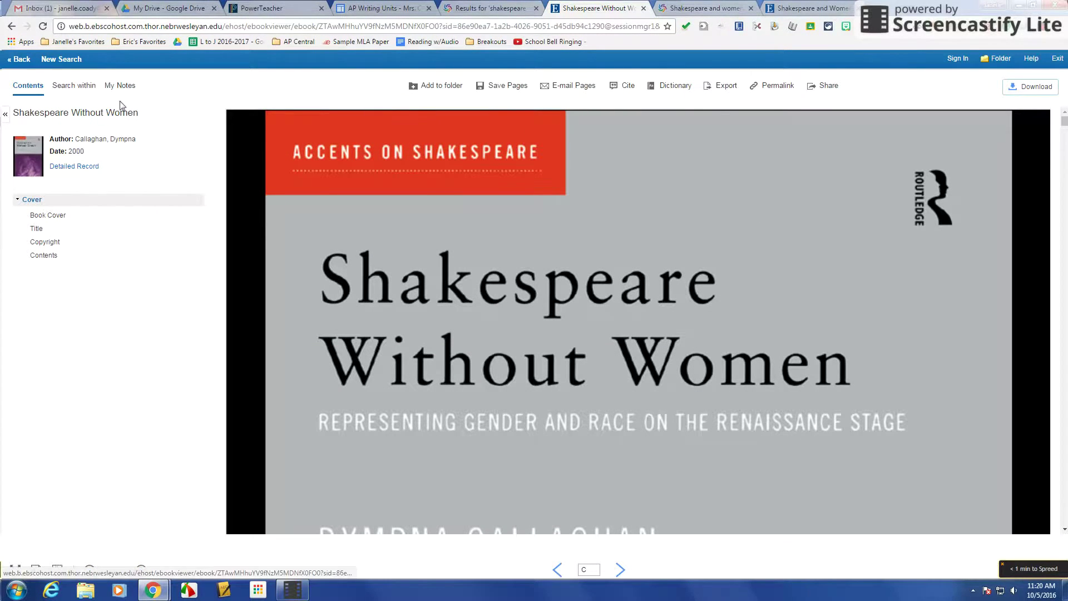
{"action": "left_click", "coordinate": [83, 86]}
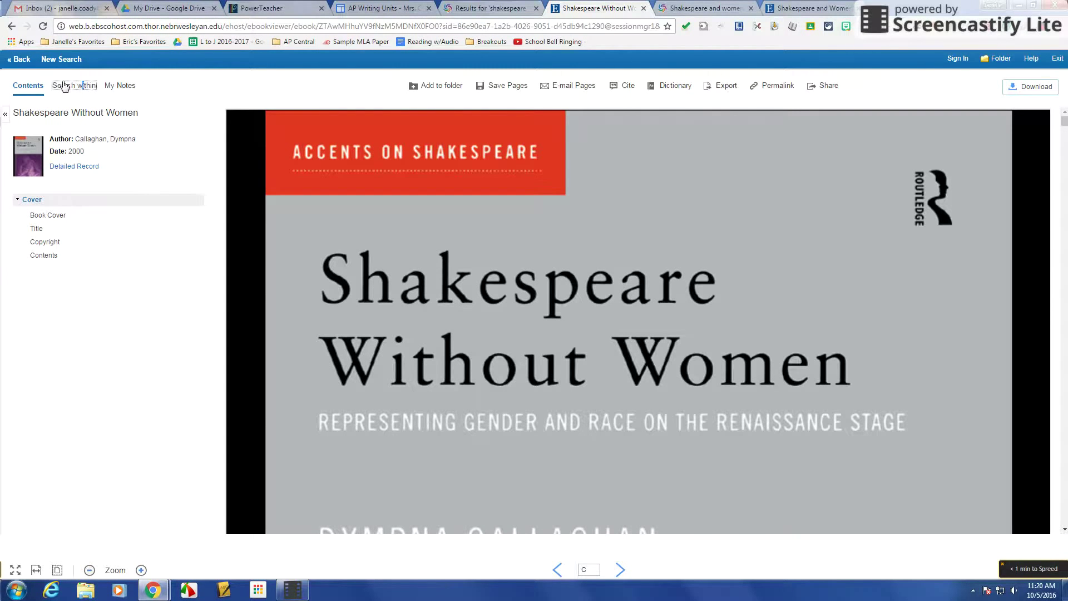
Search within the eBook for 'taming'.
{"action": "left_click", "coordinate": [65, 88]}
{"action": "left_click", "coordinate": [61, 114]}
{"action": "type", "text": "taming"}
{"action": "key", "text": "Return"}
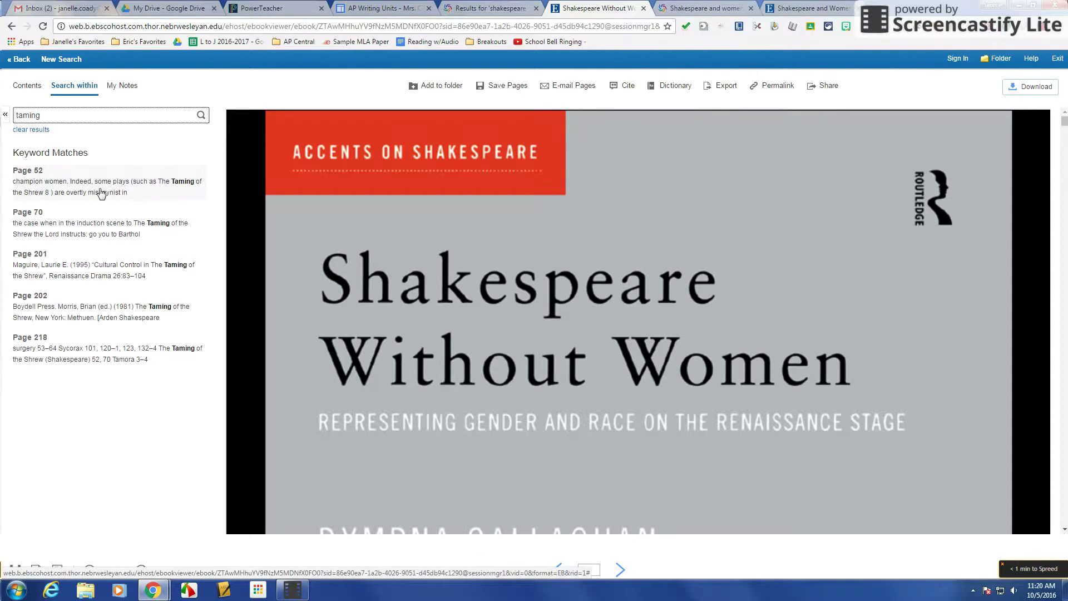
Jump to the page 52 match and read through the surrounding text.
{"action": "left_click", "coordinate": [80, 192]}
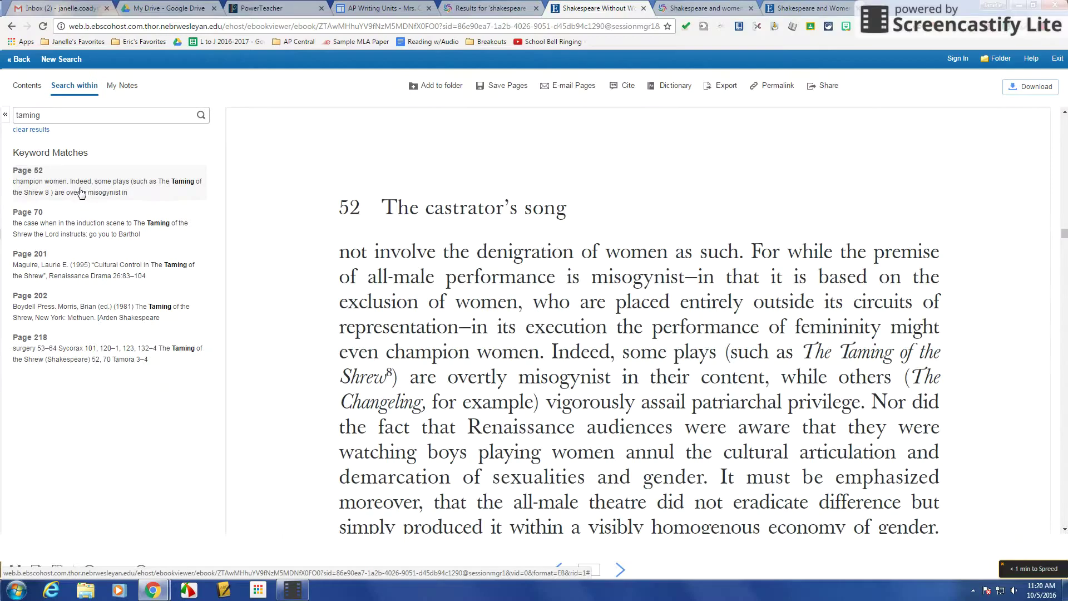
{"action": "scroll", "coordinate": [644, 333], "scroll_direction": "down", "scroll_amount": 10}
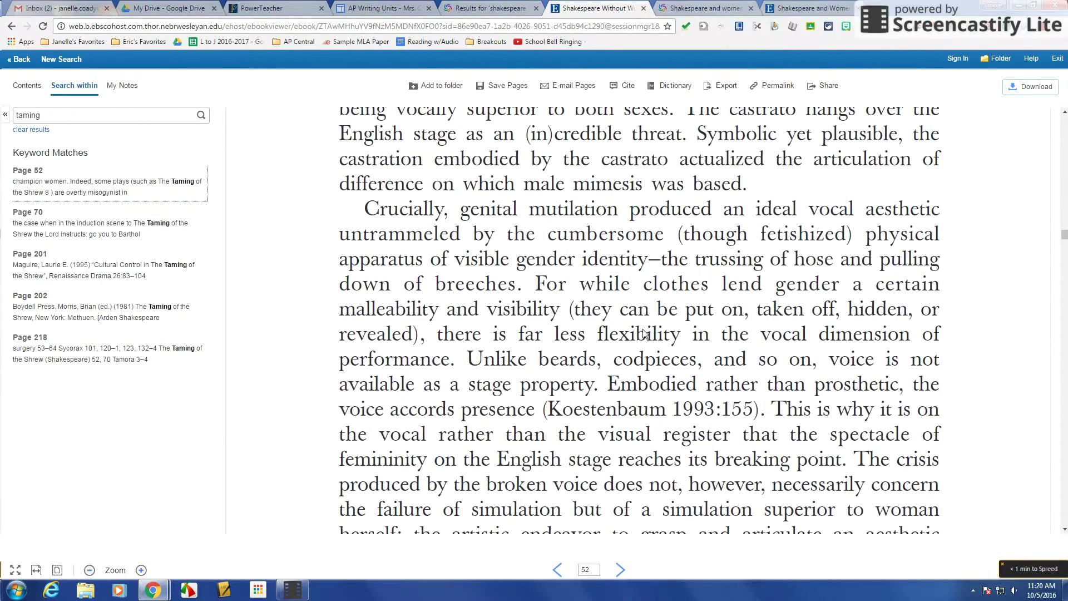
{"action": "scroll", "coordinate": [643, 334], "scroll_direction": "down", "scroll_amount": 5}
{"action": "scroll", "coordinate": [643, 333], "scroll_direction": "down", "scroll_amount": 10}
{"action": "scroll", "coordinate": [645, 333], "scroll_direction": "up", "scroll_amount": 6}
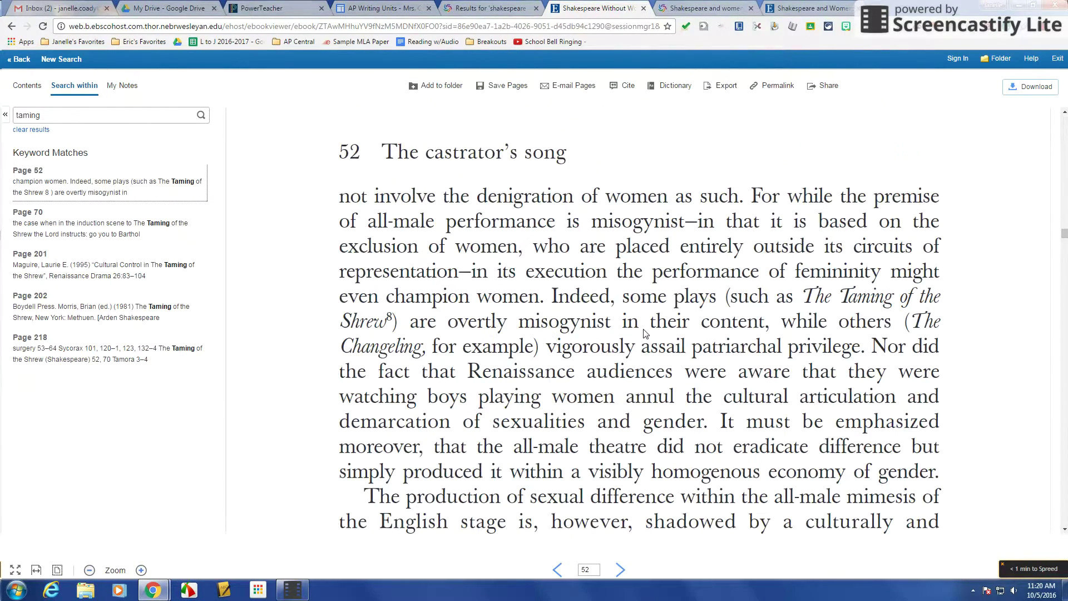
{"action": "scroll", "coordinate": [643, 334], "scroll_direction": "down", "scroll_amount": 2}
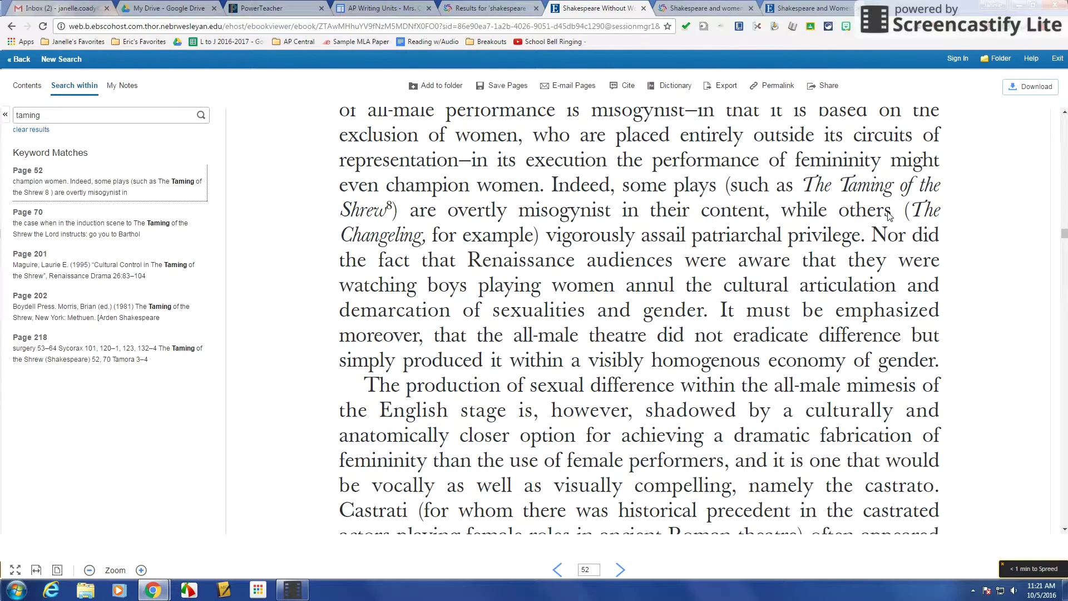
{"action": "scroll", "coordinate": [849, 217], "scroll_direction": "down", "scroll_amount": 4}
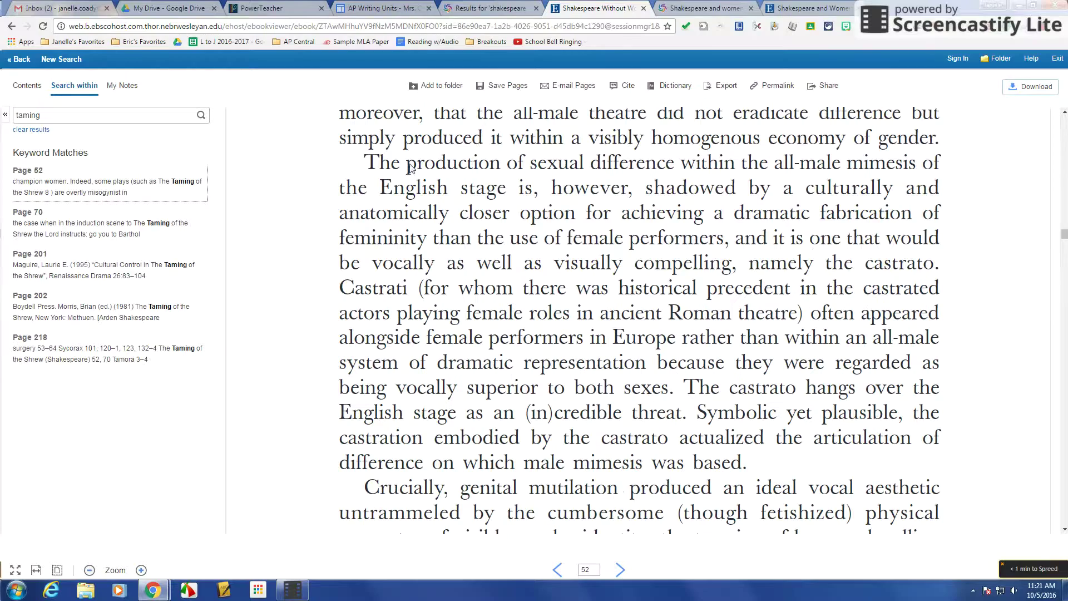
{"action": "scroll", "coordinate": [622, 242], "scroll_direction": "down", "scroll_amount": 1}
{"action": "scroll", "coordinate": [622, 242], "scroll_direction": "up", "scroll_amount": 15}
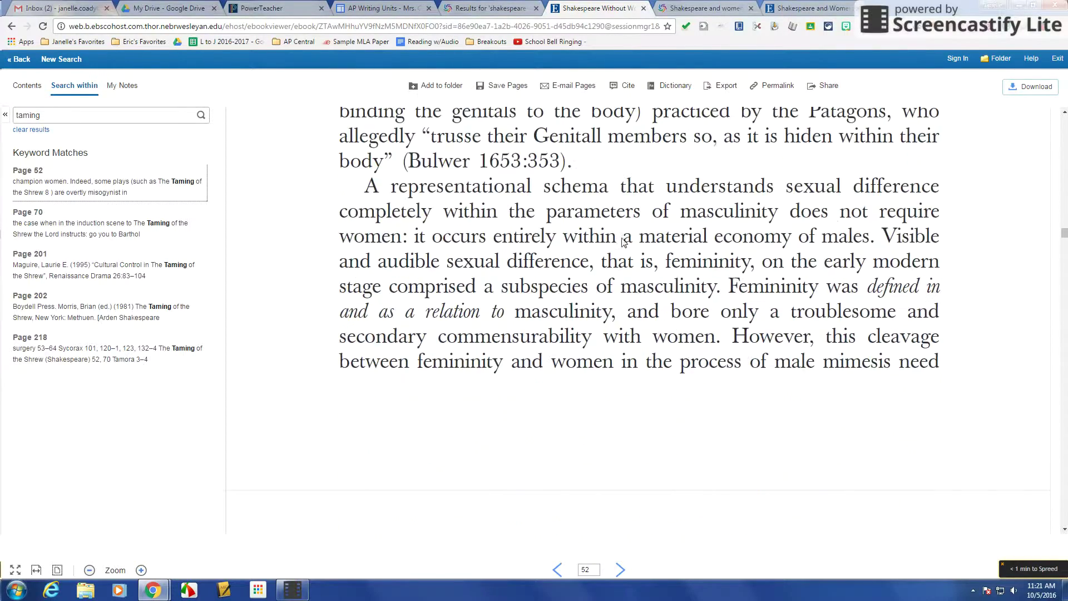
{"action": "scroll", "coordinate": [622, 242], "scroll_direction": "up", "scroll_amount": 10}
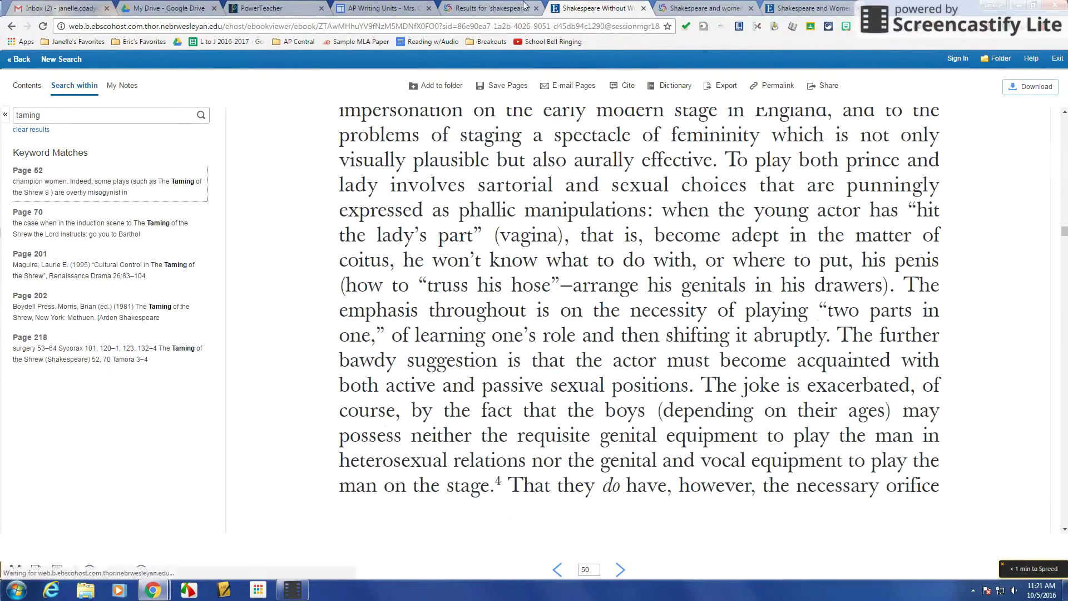
Return from WorldCat to the Shakespeare Without Women eBook's detailed record in EBSCOhost.
{"action": "left_click", "coordinate": [499, 9]}
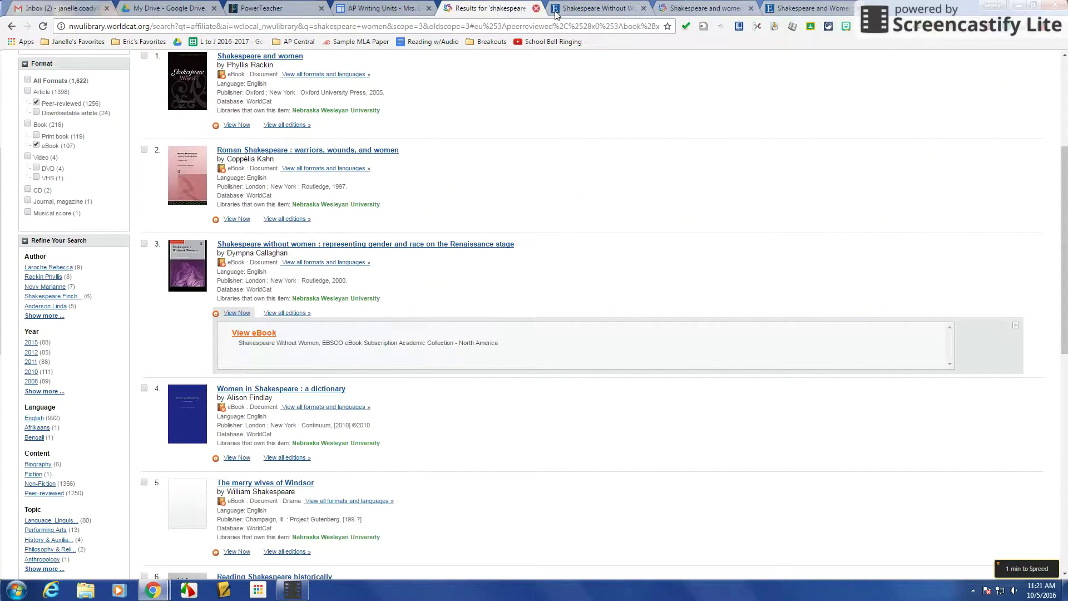
{"action": "left_click", "coordinate": [594, 10]}
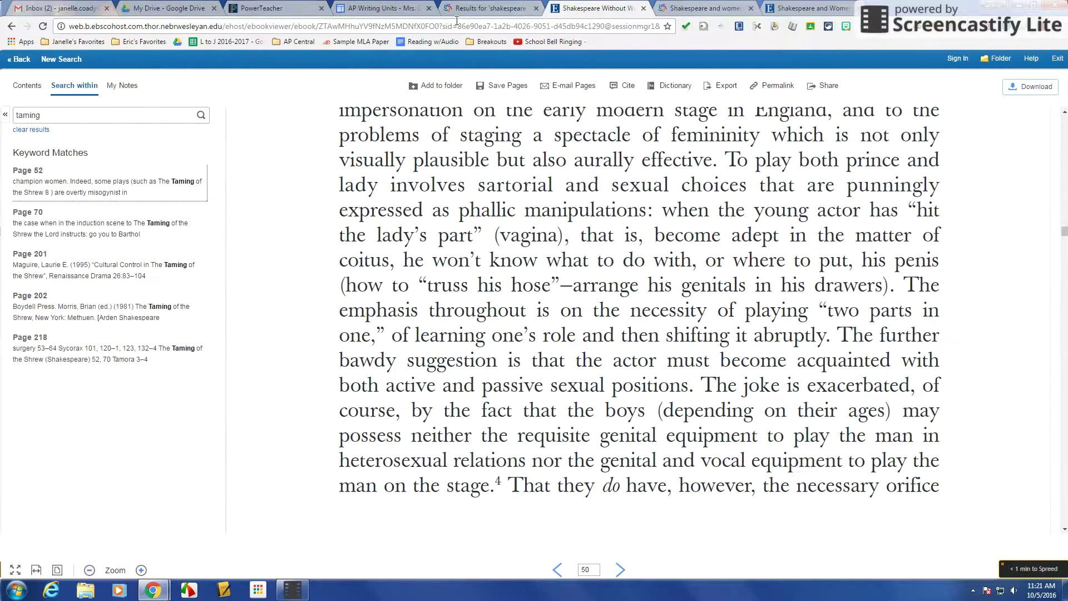
{"action": "left_click", "coordinate": [20, 63]}
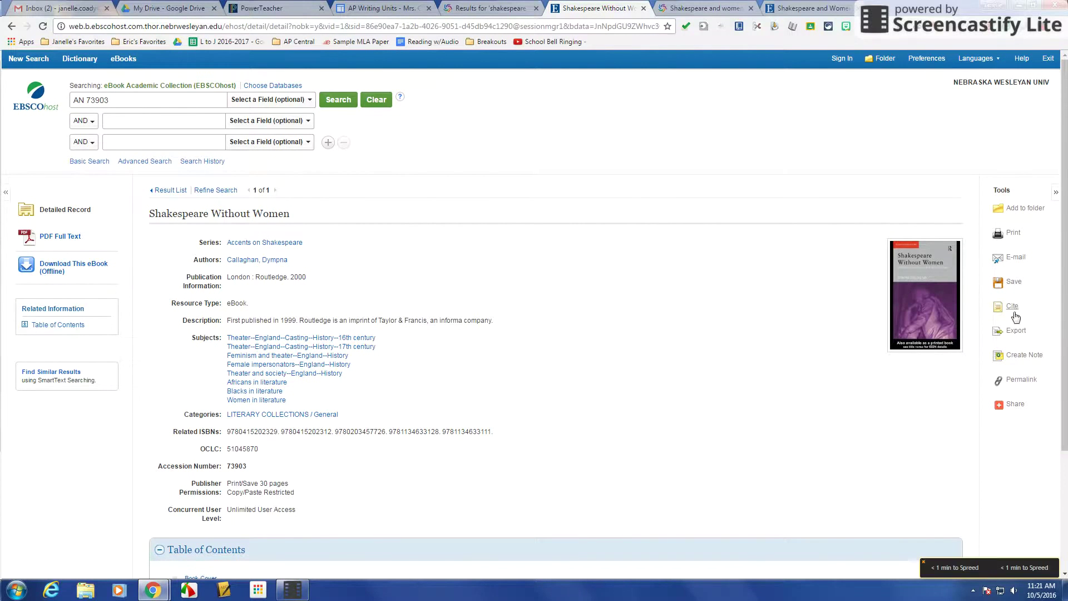
Open the record's e-mail form with MLA citation format, ready for the recipient address.
{"action": "left_click", "coordinate": [1011, 260]}
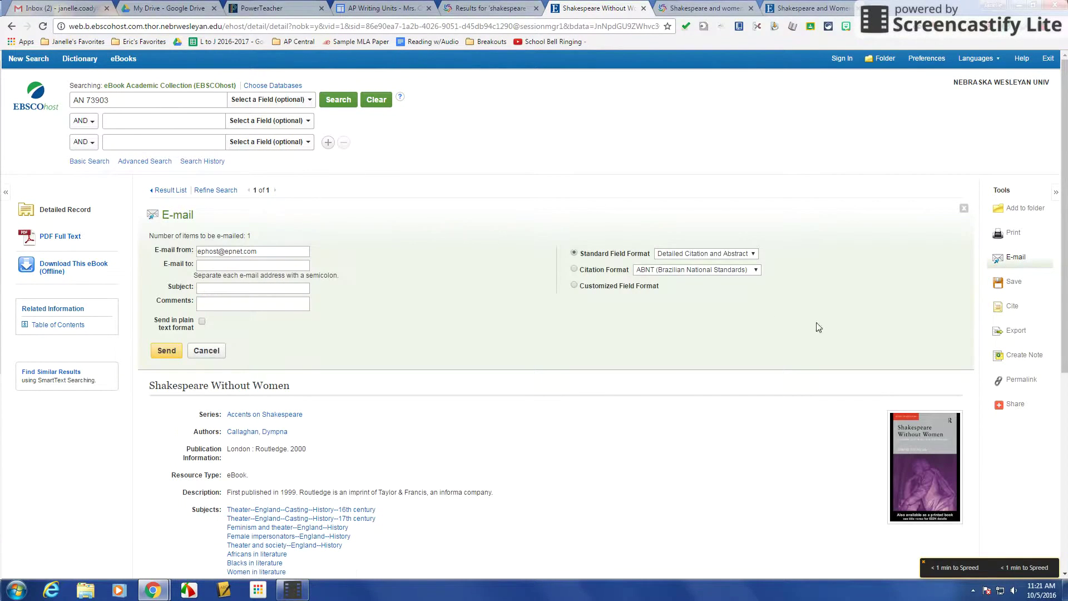
{"action": "left_click", "coordinate": [658, 274]}
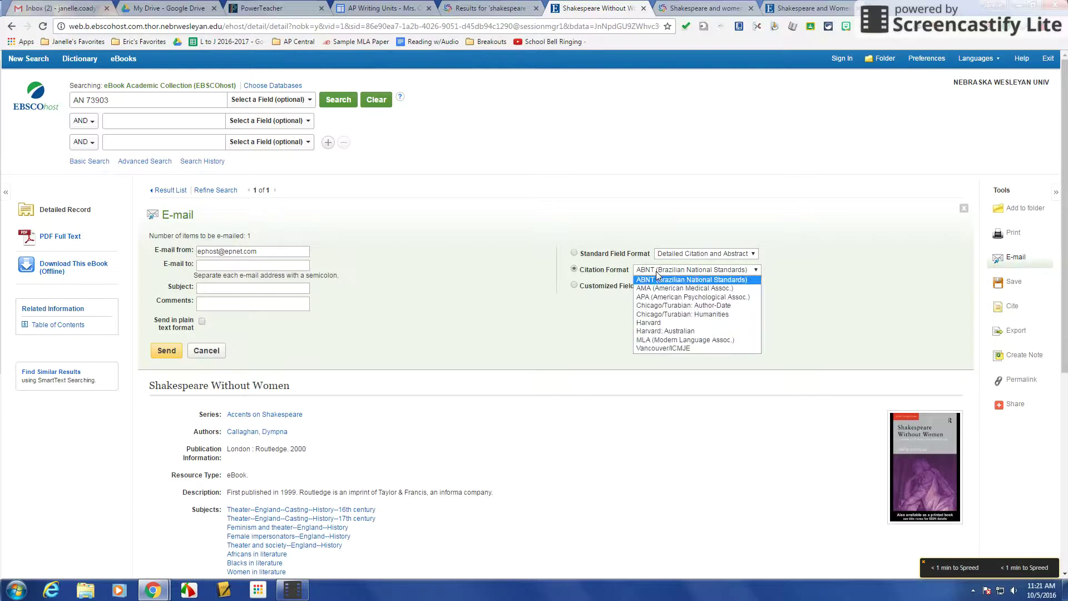
{"action": "left_click", "coordinate": [673, 345]}
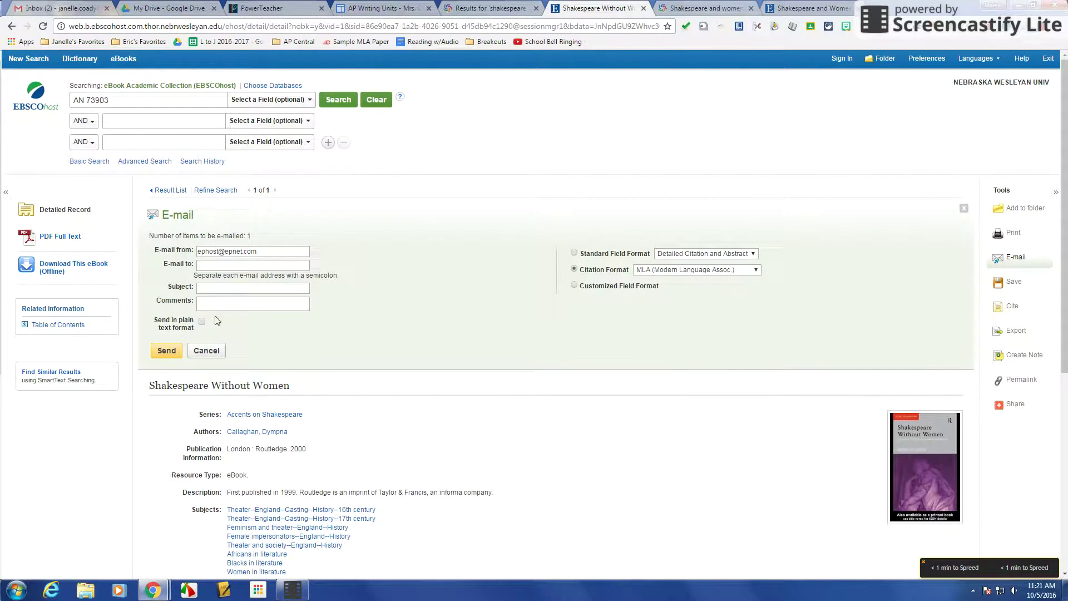
{"action": "left_click", "coordinate": [212, 264]}
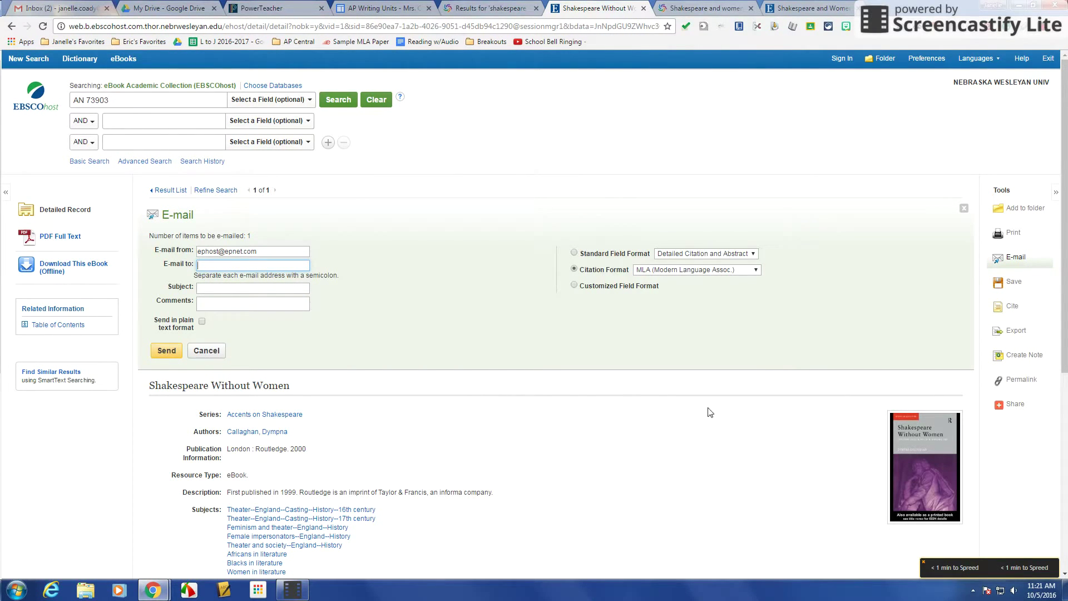
{"action": "scroll", "coordinate": [717, 402], "scroll_direction": "down", "scroll_amount": 1}
{"action": "scroll", "coordinate": [717, 402], "scroll_direction": "down", "scroll_amount": 5}
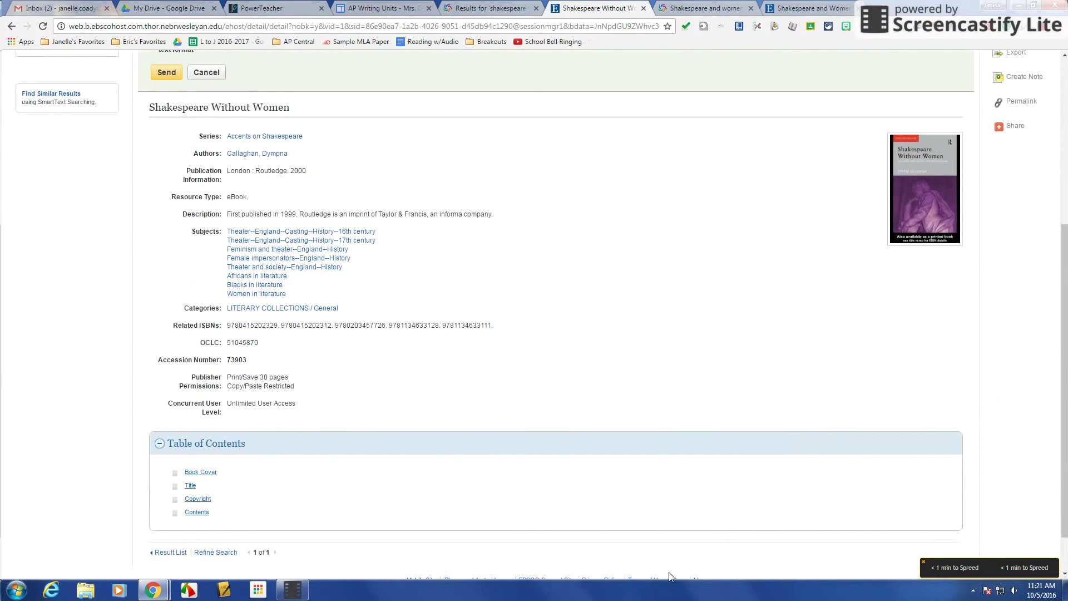